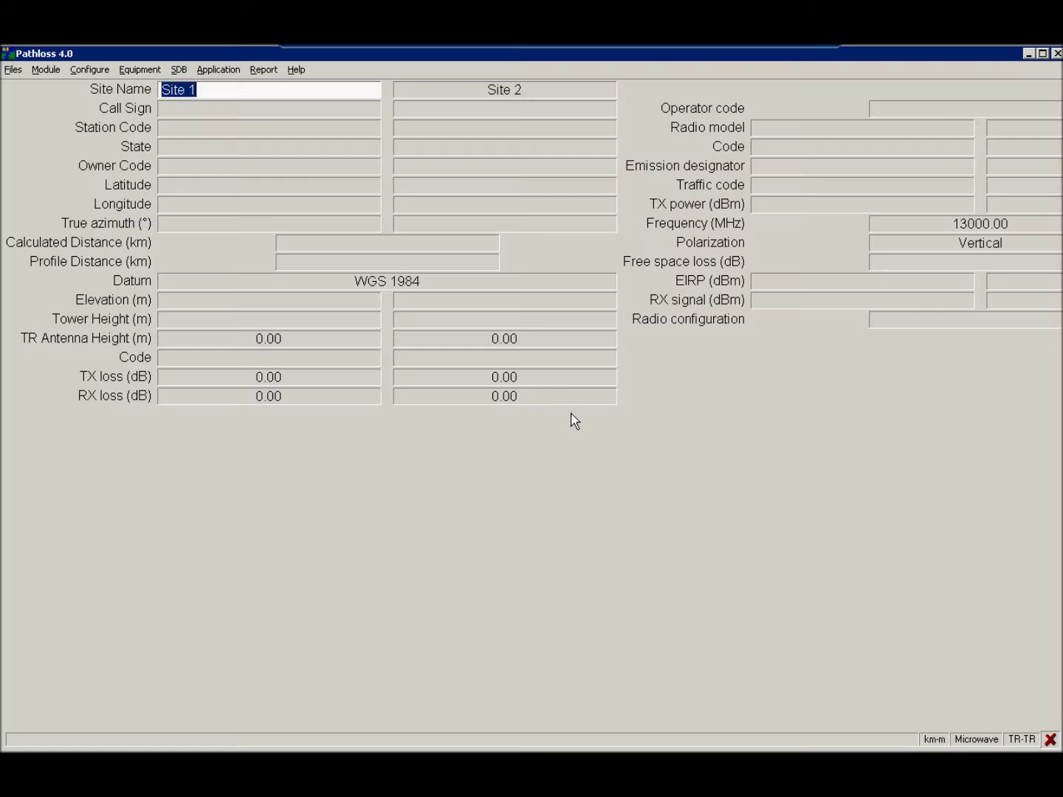
# Open the recent link file Site1 - Site2 13G STM1.pl4 from the Files menu
pyautogui.click(19, 71)
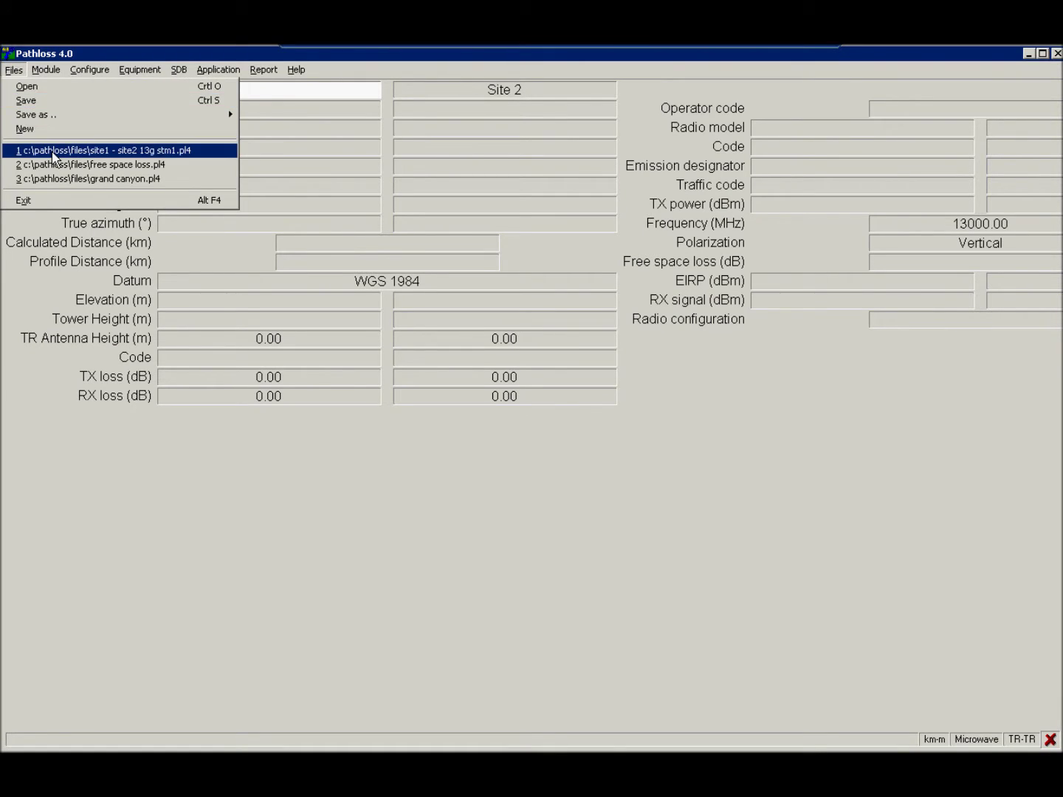
pyautogui.click(54, 152)
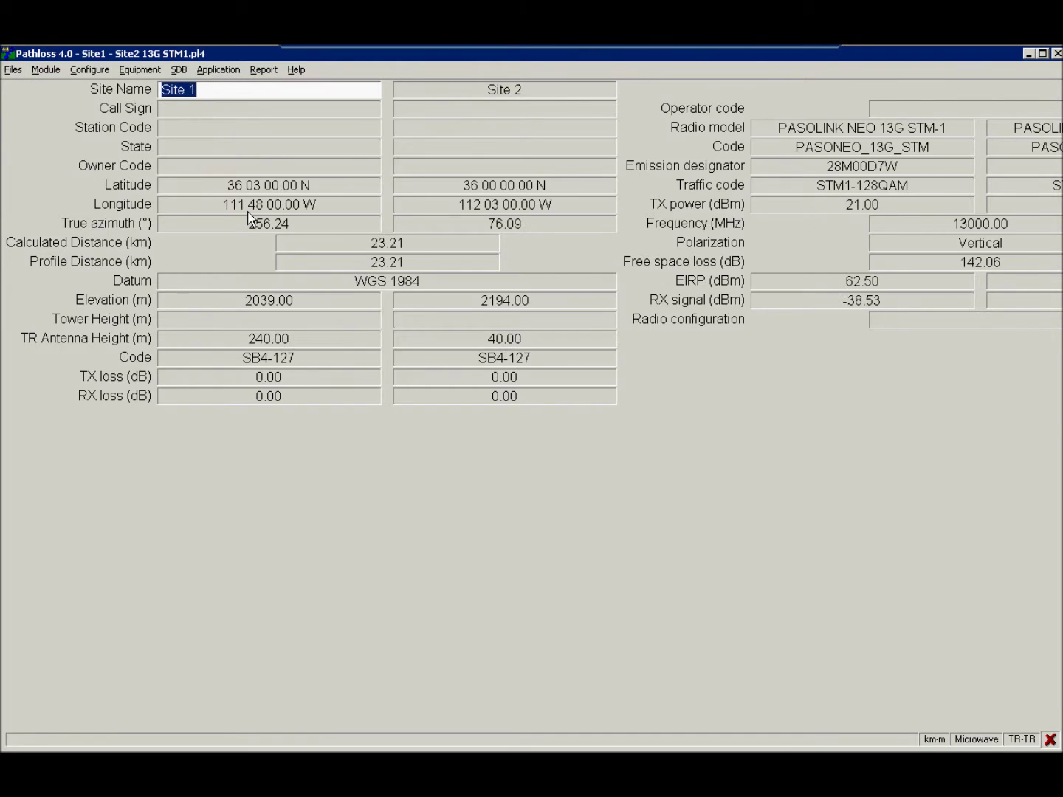
pyautogui.click(46, 71)
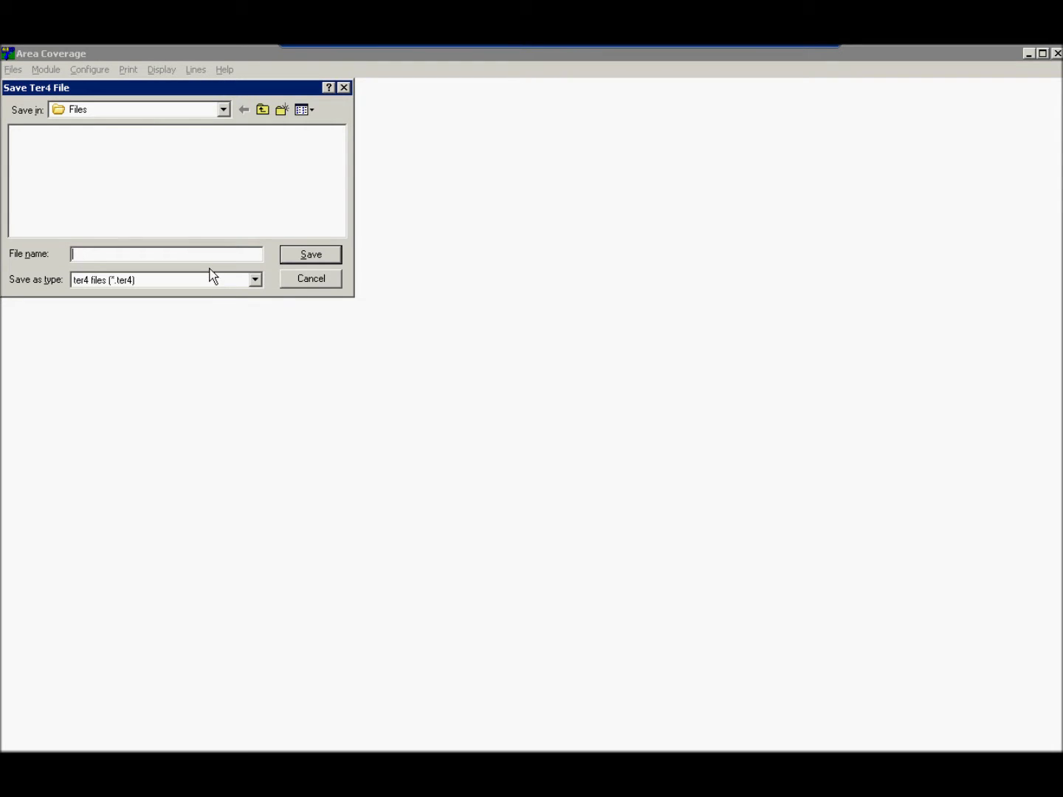
# Name the new area coverage terrain file Site1 13G 50km
pyautogui.write('Site 1')
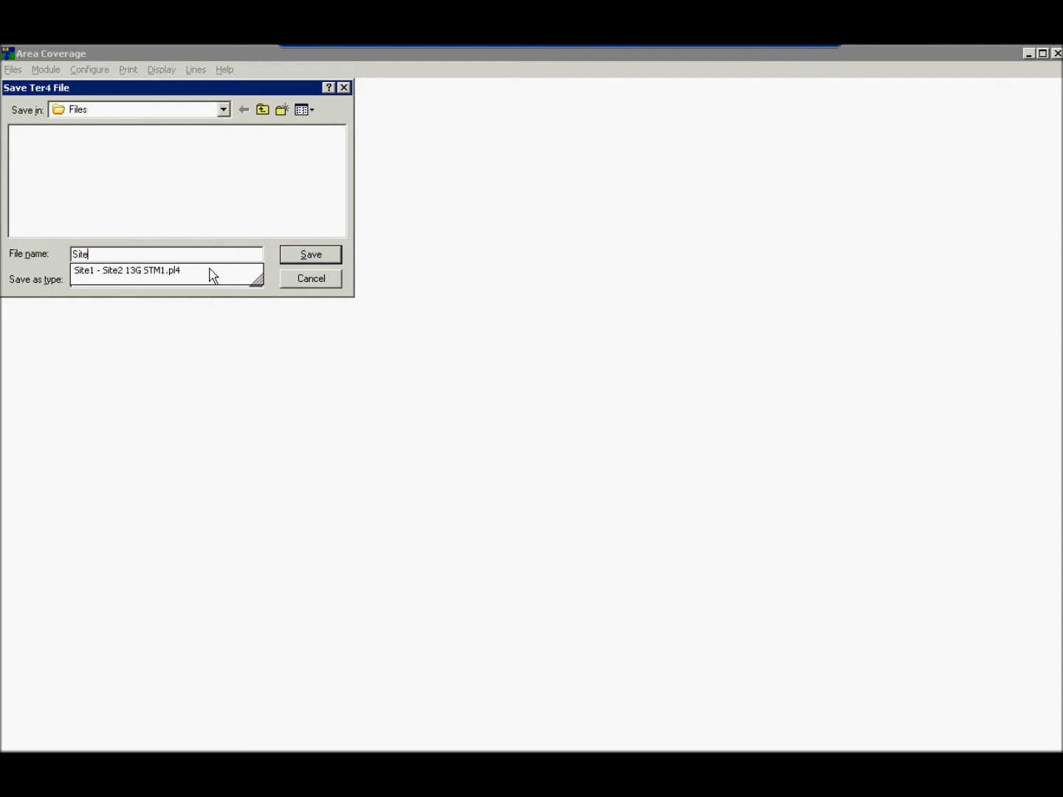
pyautogui.press('BackSpace')
pyautogui.press('BackSpace')
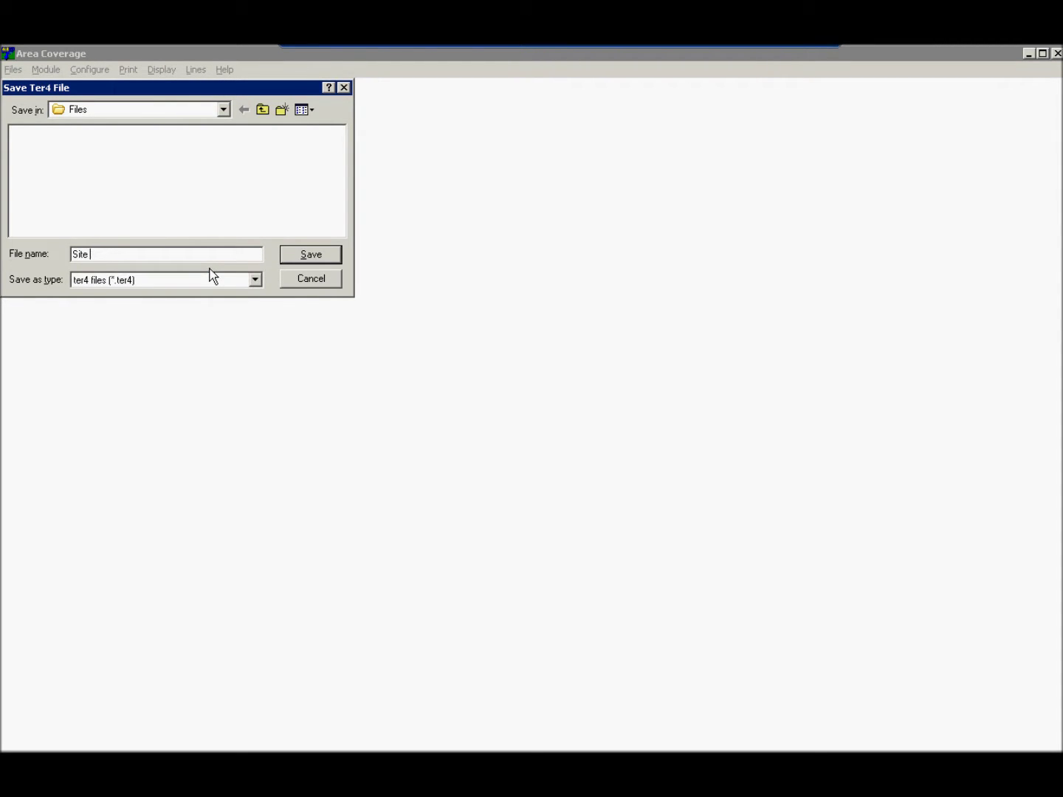
pyautogui.write('1')
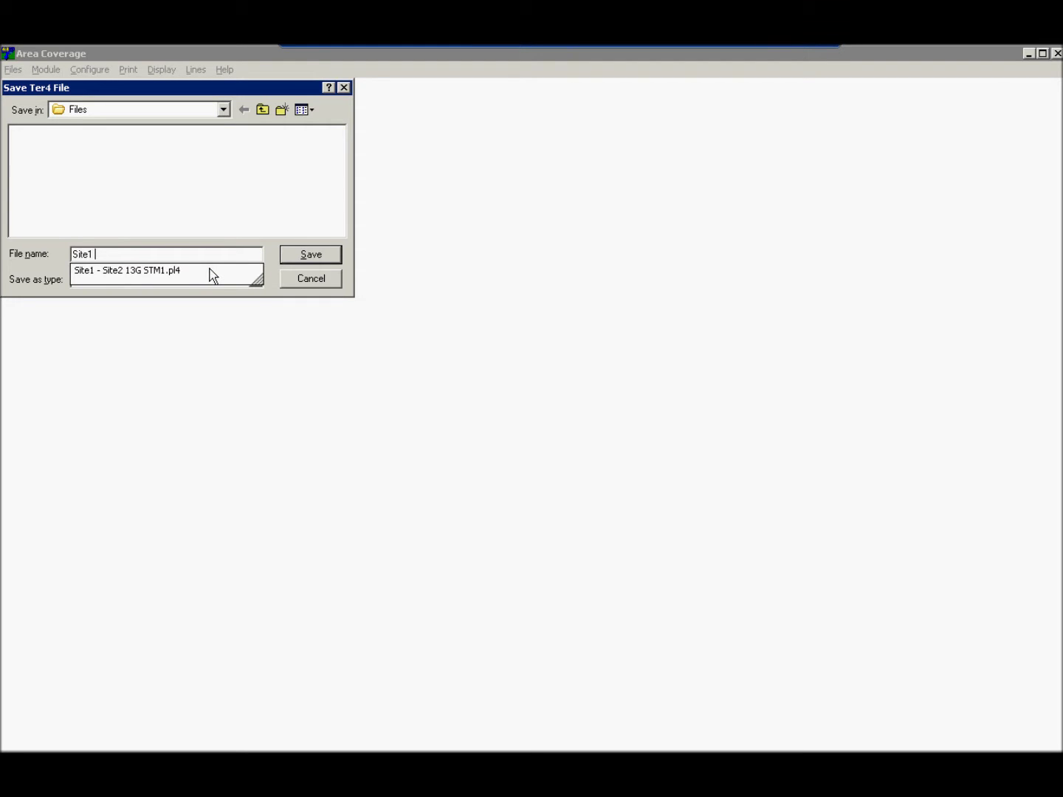
pyautogui.write(' 13')
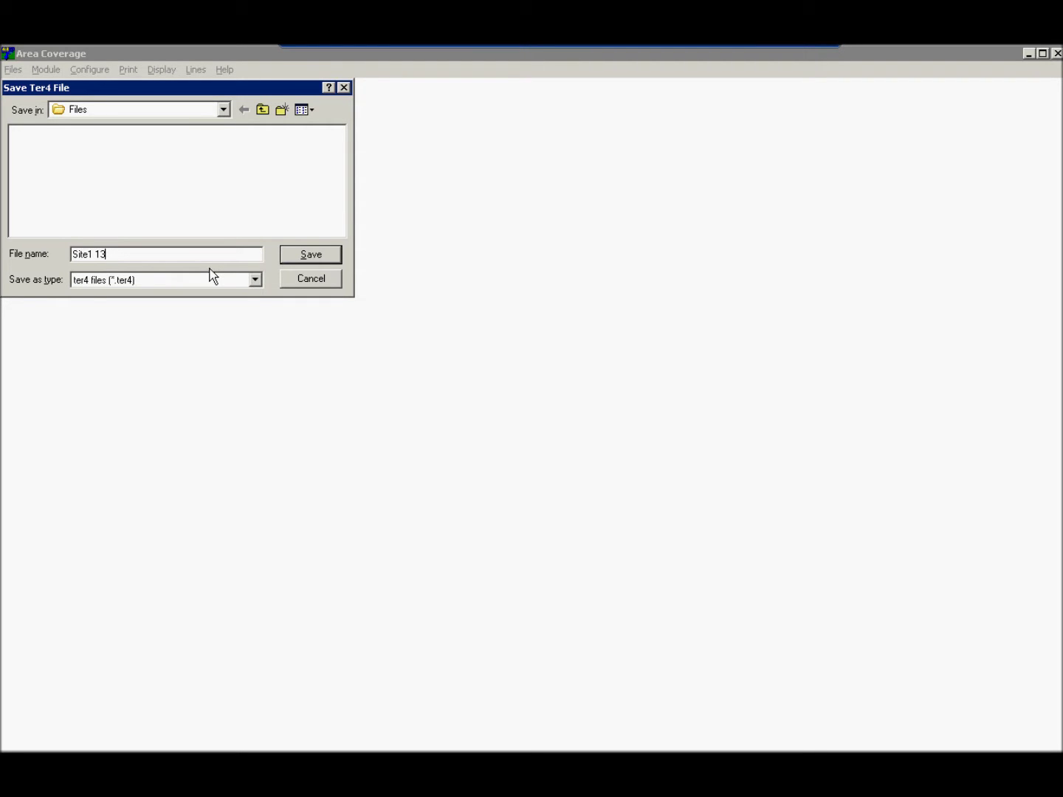
pyautogui.write('G 50 km')
pyautogui.press('BackSpace')
pyautogui.press('BackSpace')
pyautogui.press('BackSpace')
# Save the Site1 13G 50km terrain file and load Site 1's data with sector 1
pyautogui.write('km')
pyautogui.click(324, 258)
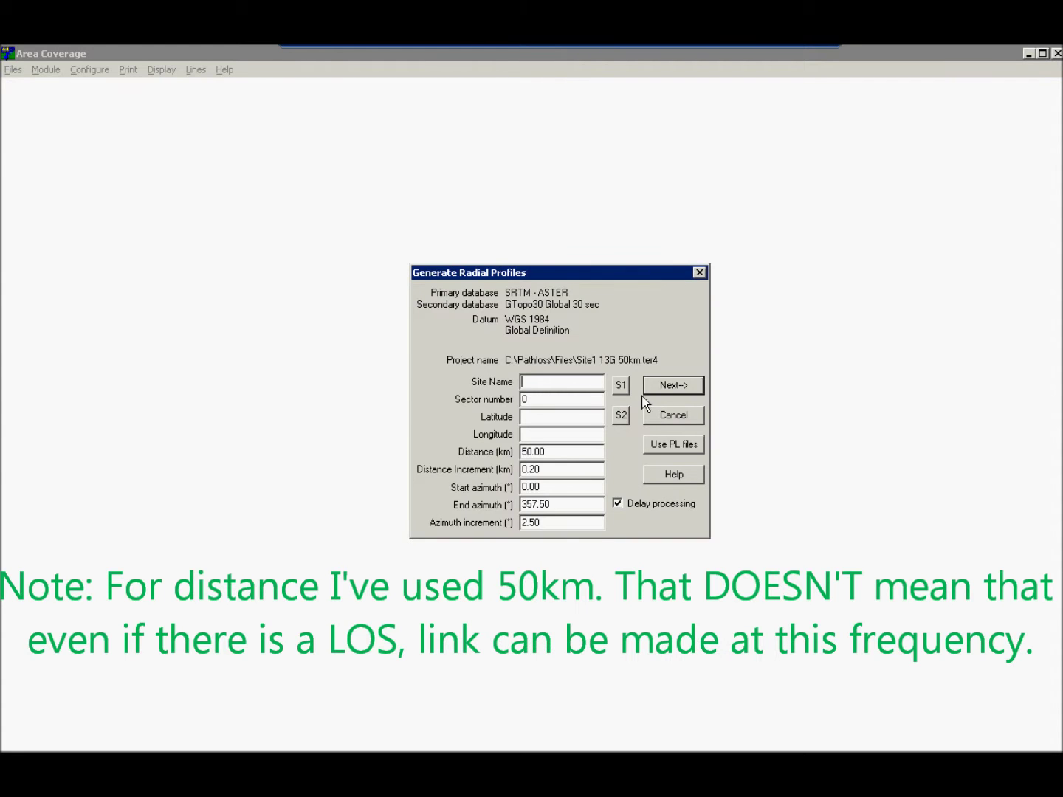
pyautogui.click(620, 385)
pyautogui.click(621, 415)
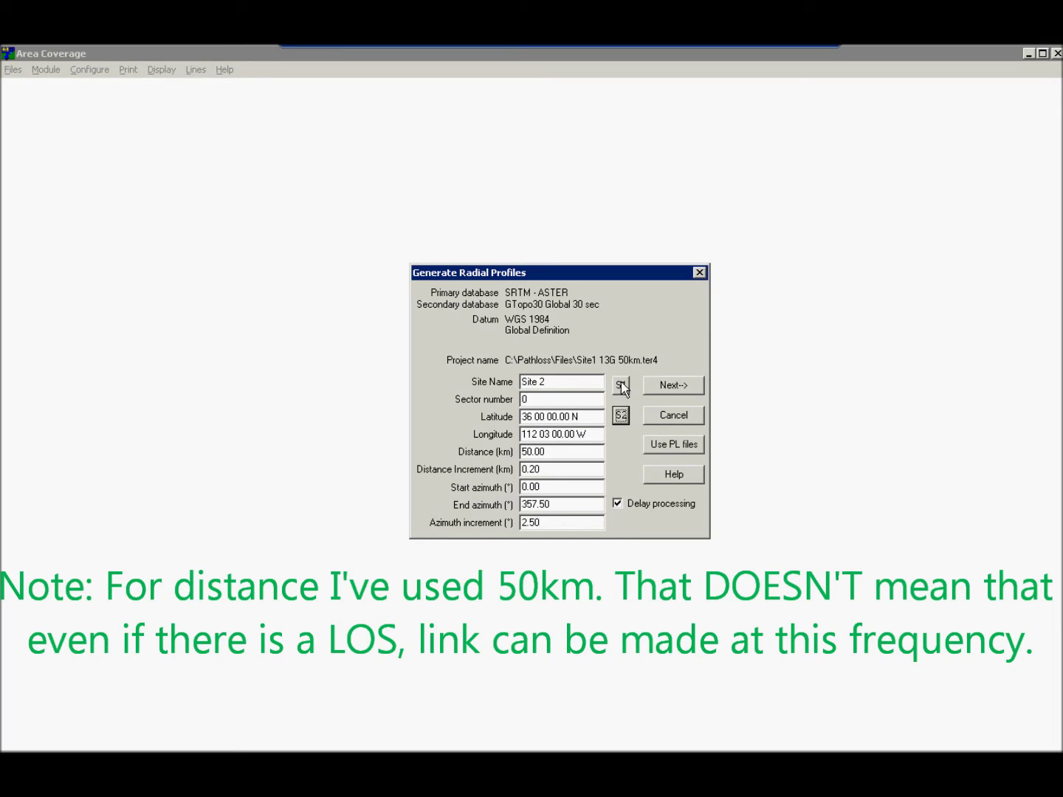
pyautogui.click(623, 388)
pyautogui.doubleClick(533, 400)
pyautogui.write('1')
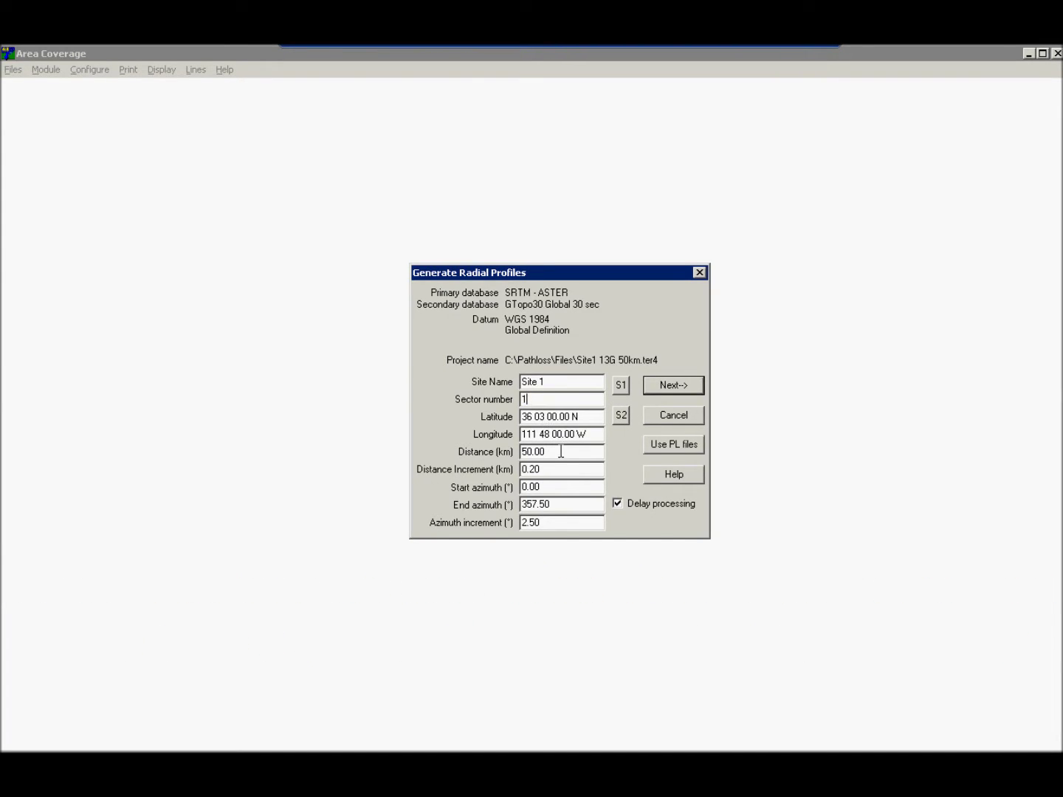
# Set 1° azimuth increment, 359° end azimuth and 0.1 km distance increment, then continue
pyautogui.doubleClick(554, 522)
pyautogui.write('1')
pyautogui.moveTo(551, 504); pyautogui.dragTo(535, 505)
pyautogui.press('BackSpace')
pyautogui.write('9')
pyautogui.click(549, 469)
pyautogui.press('BackSpace')
pyautogui.press('BackSpace')
pyautogui.write('1')
pyautogui.click(673, 387)
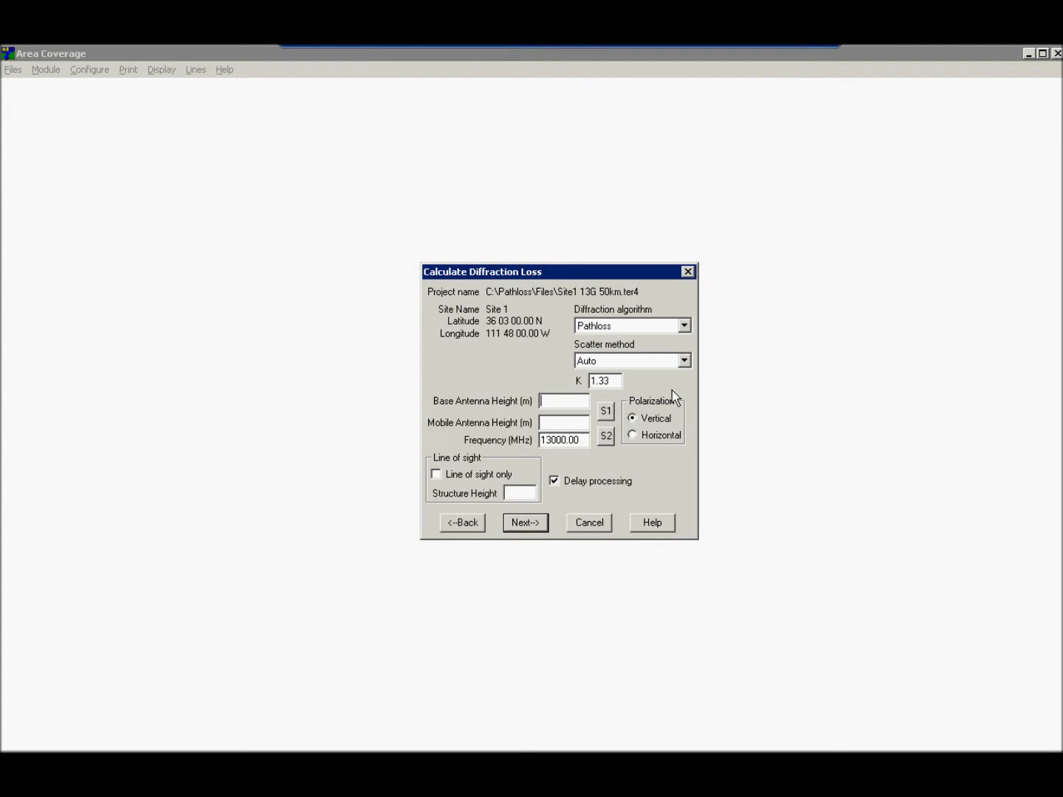
# Calculate Site 1's line-of-sight-only coverage with 100 m base and 20 m mobile antenna heights
pyautogui.click(611, 412)
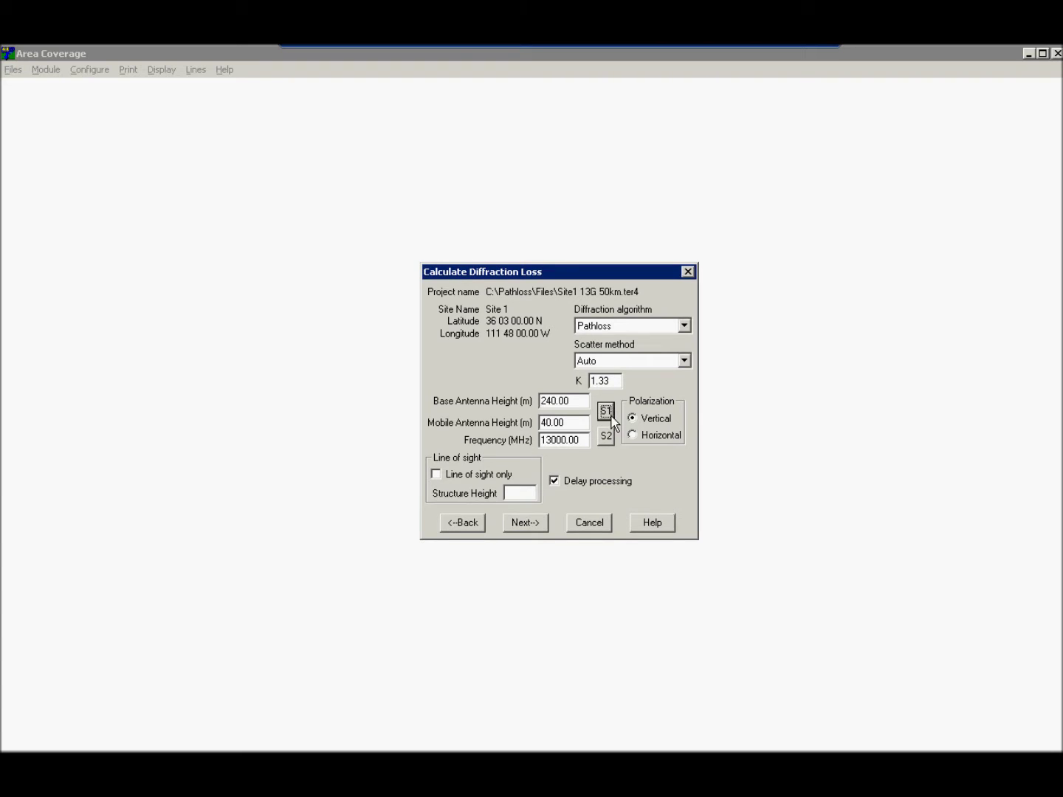
pyautogui.doubleClick(577, 399)
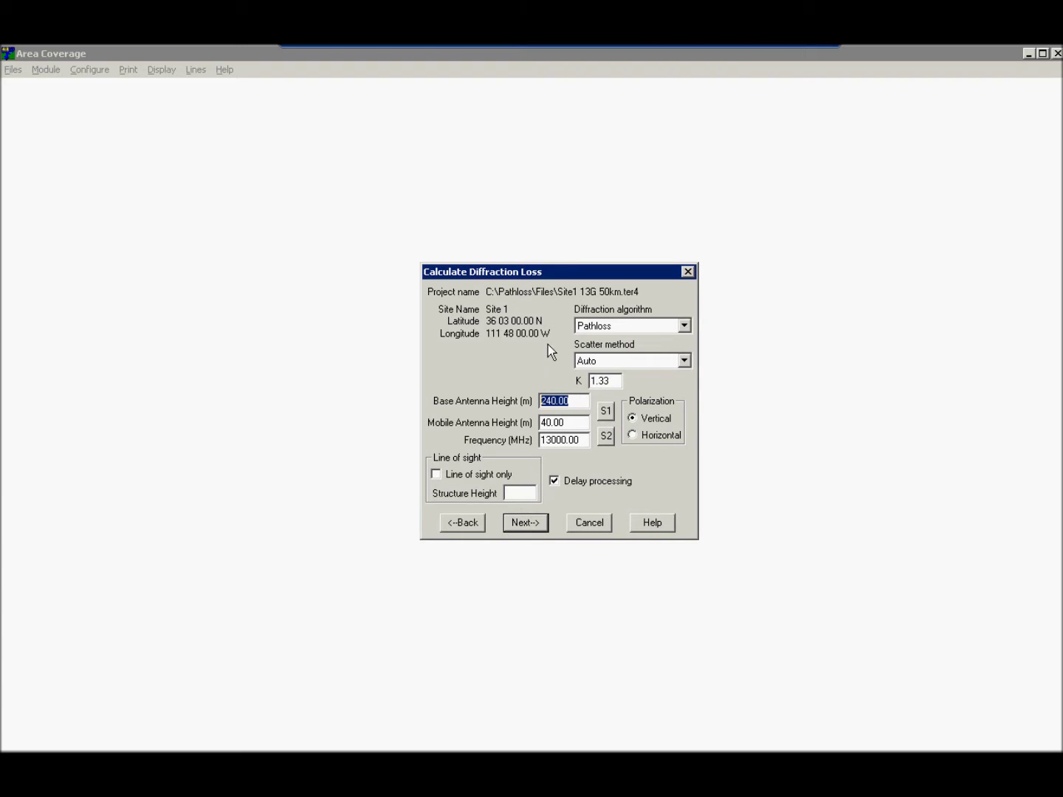
pyautogui.write('100')
pyautogui.doubleClick(542, 422)
pyautogui.write('20')
pyautogui.click(438, 476)
pyautogui.click(529, 523)
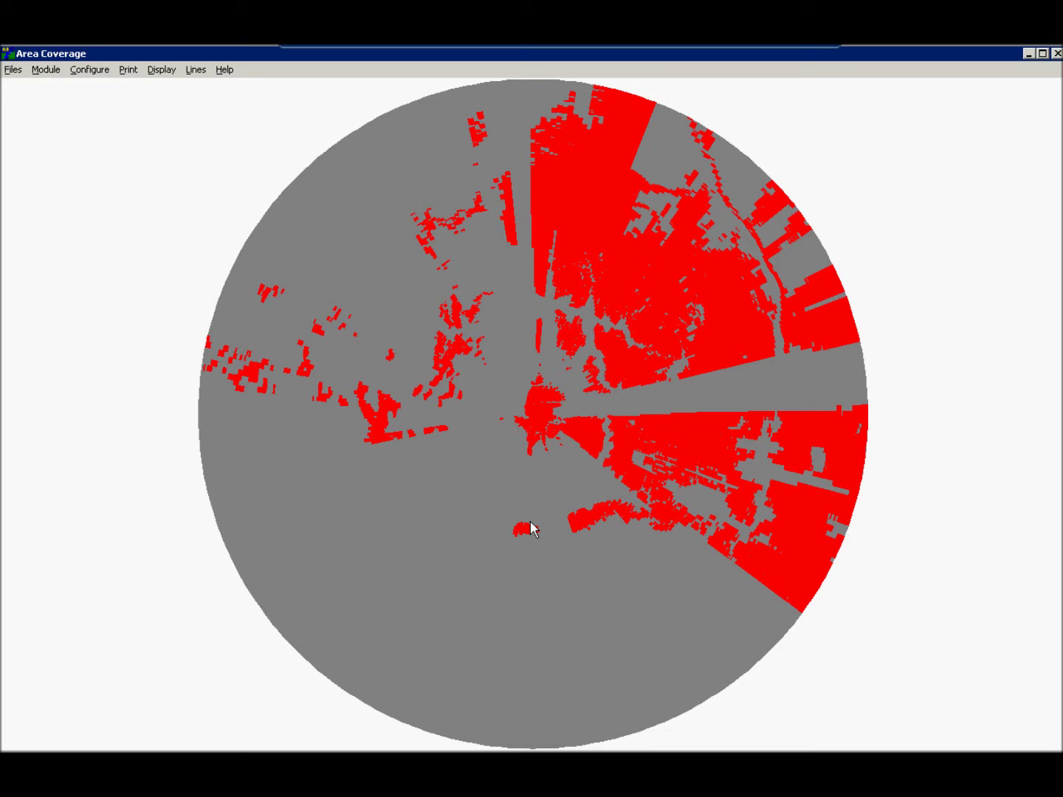
# Add a map marker and drag it onto a red area, reading 26.98 km at 9.83°
pyautogui.click(164, 72)
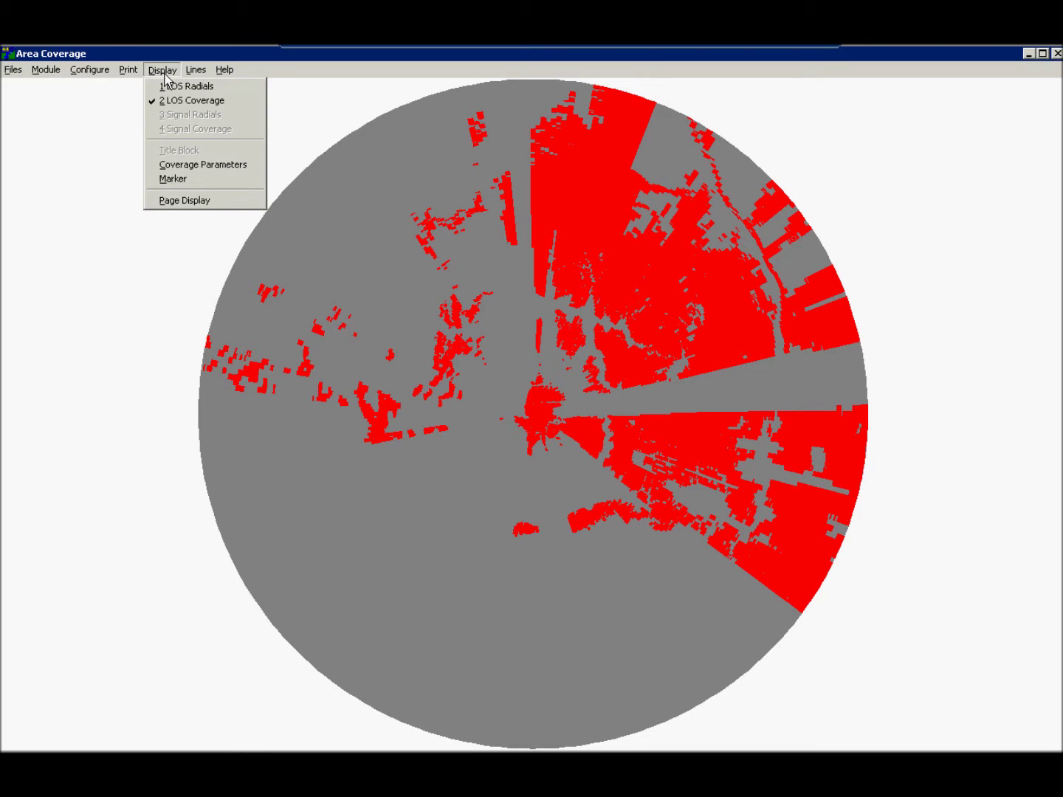
pyautogui.click(176, 182)
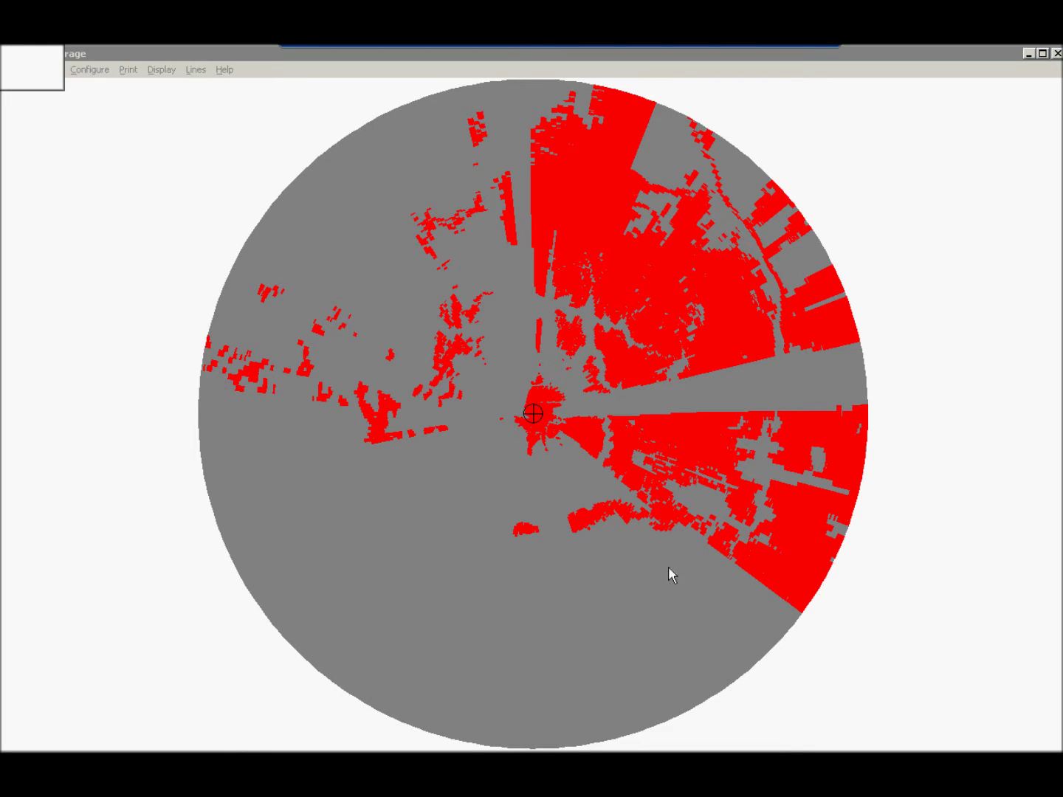
pyautogui.moveTo(63, 102); pyautogui.dragTo(110, 143)
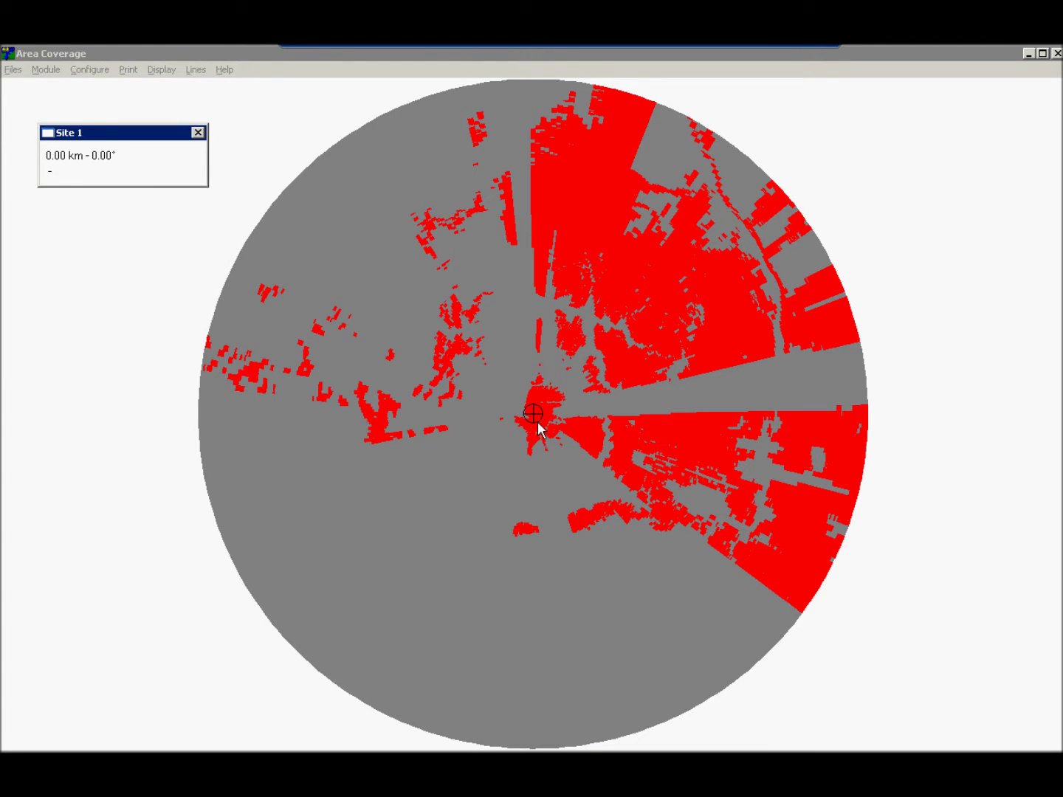
pyautogui.moveTo(542, 427)
pyautogui.mouseDown()
pyautogui.moveTo(585, 385)
pyautogui.moveTo(714, 359)
pyautogui.moveTo(675, 405)
pyautogui.moveTo(602, 409)
pyautogui.moveTo(587, 434)
pyautogui.moveTo(787, 583)
pyautogui.moveTo(780, 436)
pyautogui.moveTo(698, 288)
pyautogui.moveTo(624, 195)
pyautogui.moveTo(628, 135)
pyautogui.moveTo(569, 191)
pyautogui.moveTo(598, 301)
pyautogui.moveTo(546, 412)
pyautogui.moveTo(593, 371)
pyautogui.moveTo(743, 351)
pyautogui.moveTo(595, 421)
pyautogui.moveTo(534, 429)
pyautogui.moveTo(385, 432)
pyautogui.moveTo(302, 385)
pyautogui.moveTo(434, 278)
pyautogui.moveTo(548, 229)
pyautogui.moveTo(571, 245)
pyautogui.mouseUp()
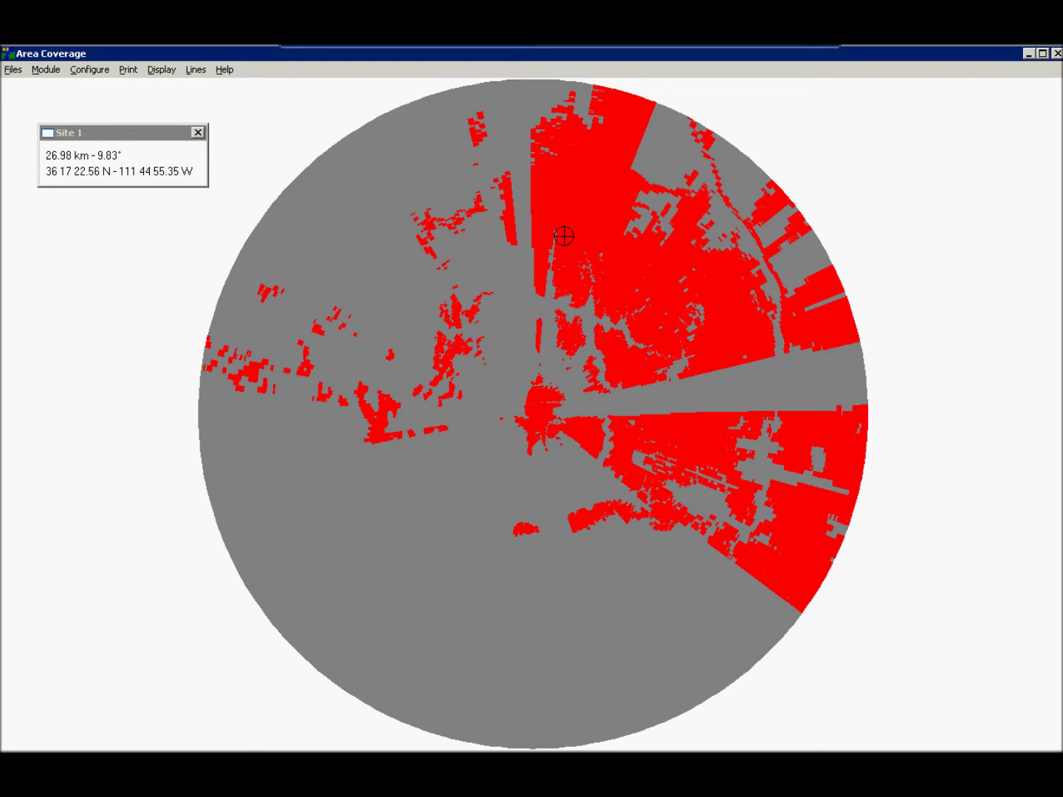
# Close the marker readout and start a new coverage project saved as Site2 13G 50km.ter4
pyautogui.click(197, 132)
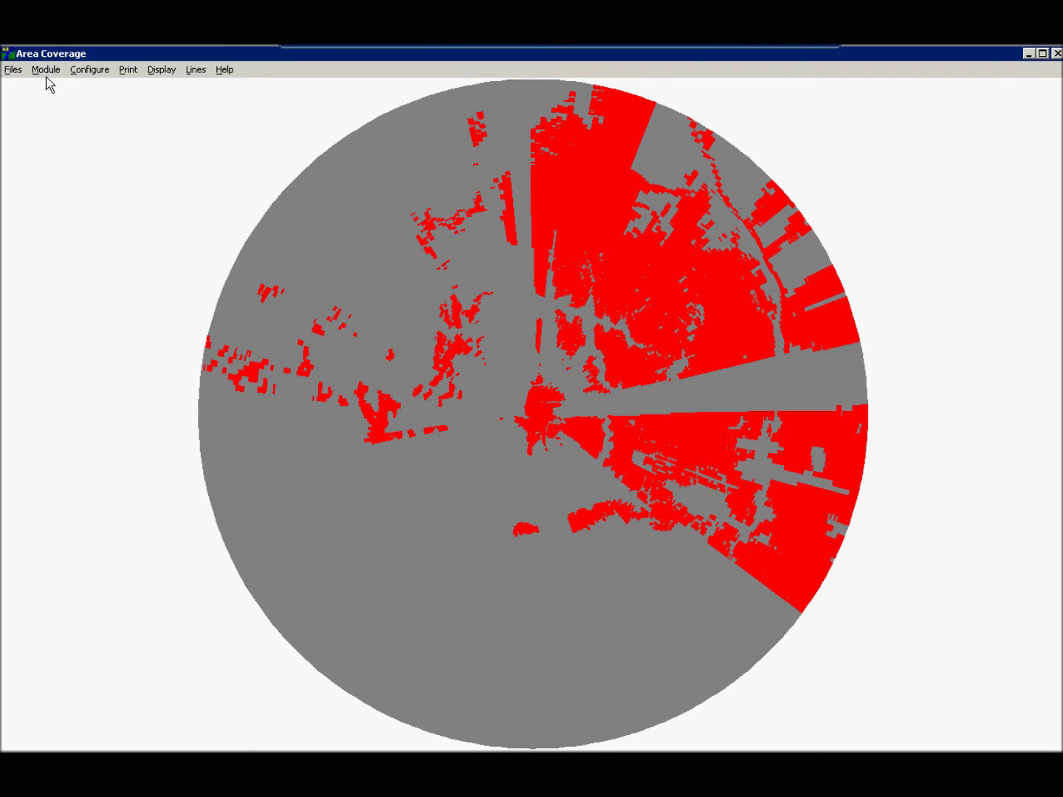
pyautogui.click(46, 70)
pyautogui.moveTo(15, 73)
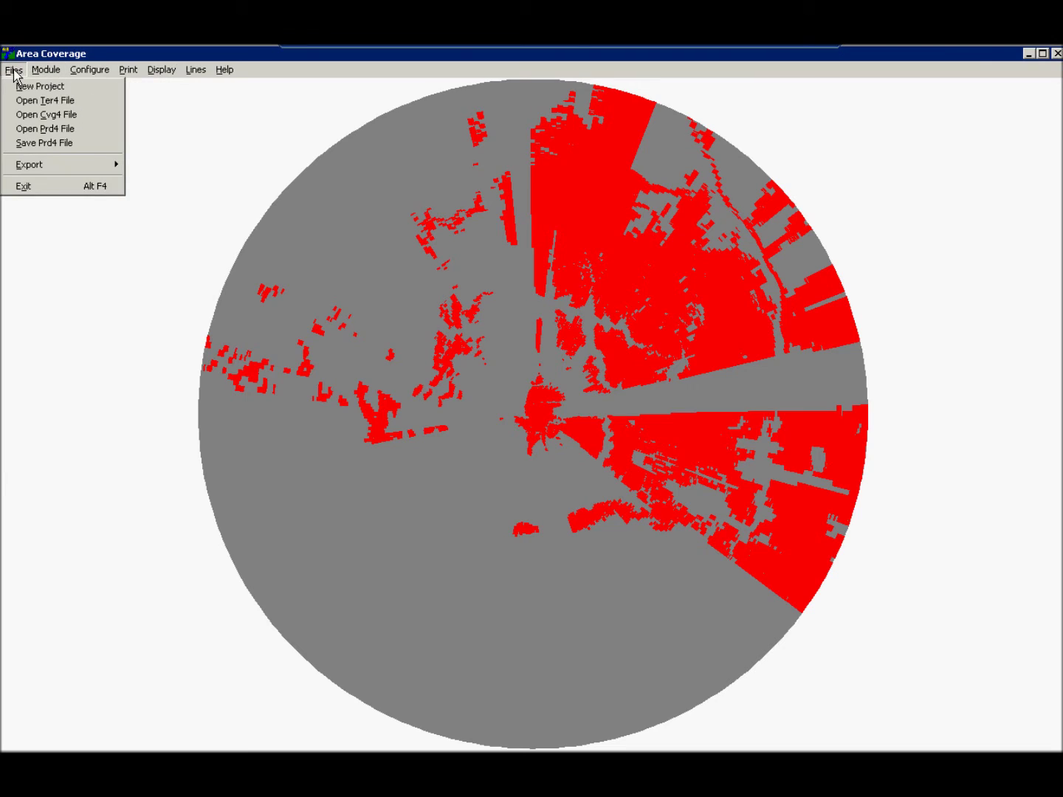
pyautogui.click(30, 87)
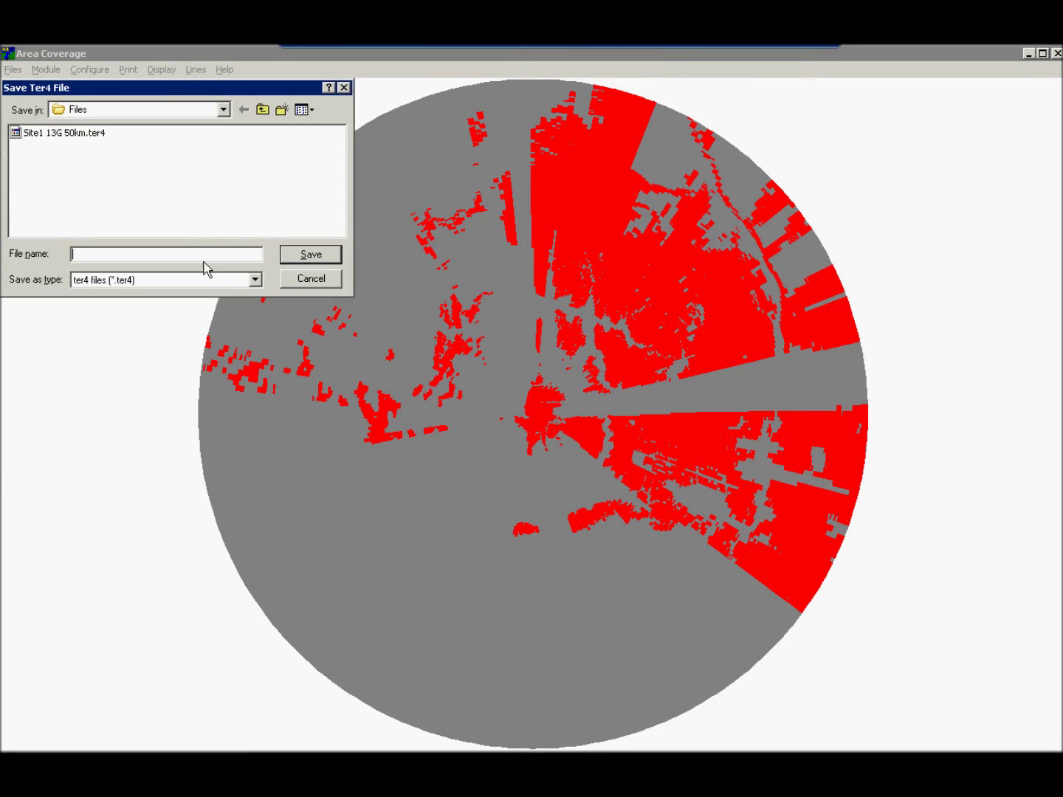
pyautogui.click(69, 137)
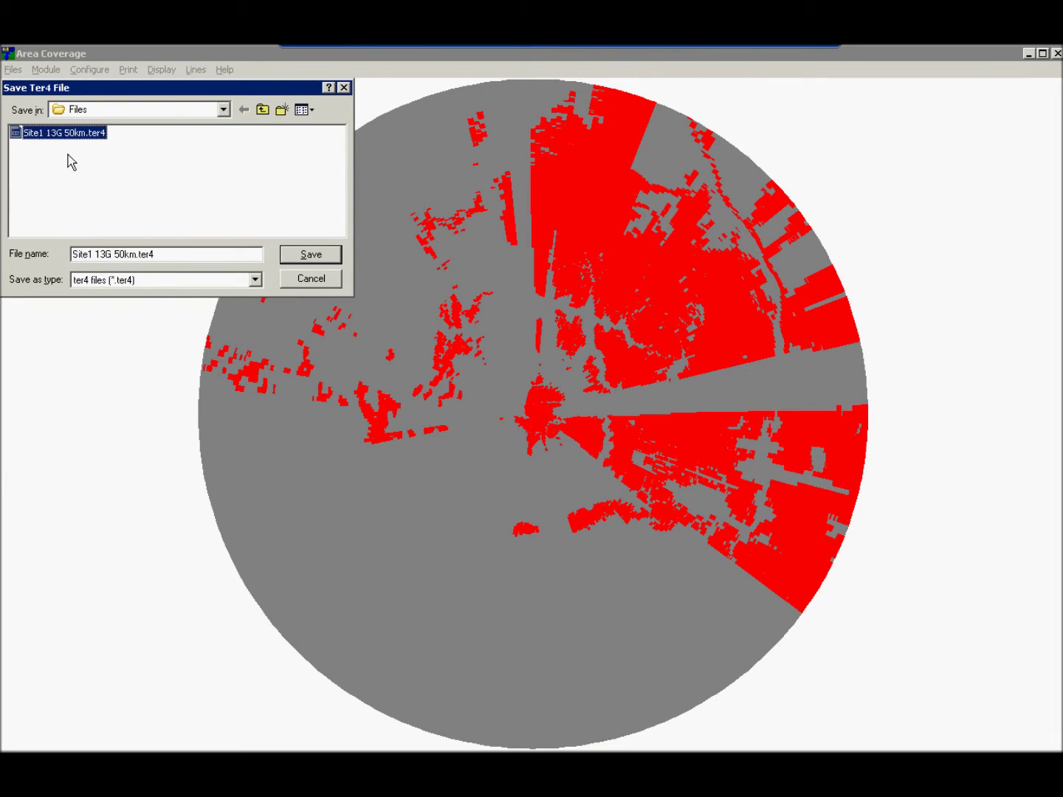
pyautogui.click(90, 256)
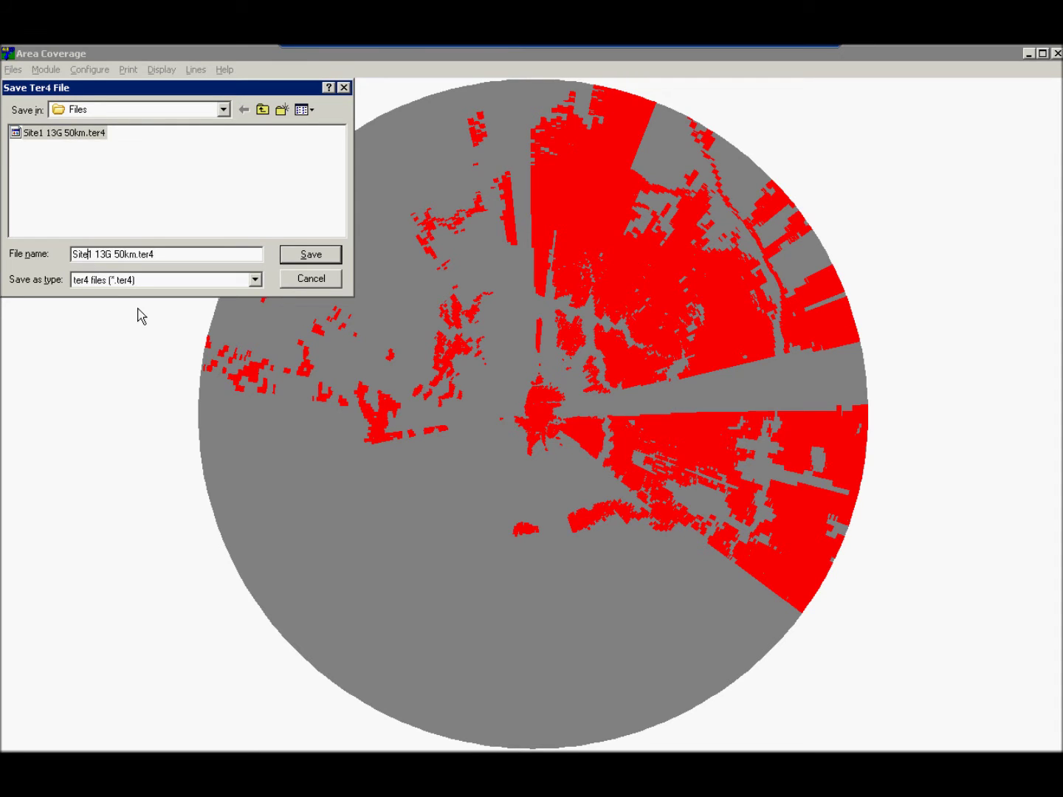
pyautogui.press('Delete')
pyautogui.write('2')
pyautogui.press('Return')
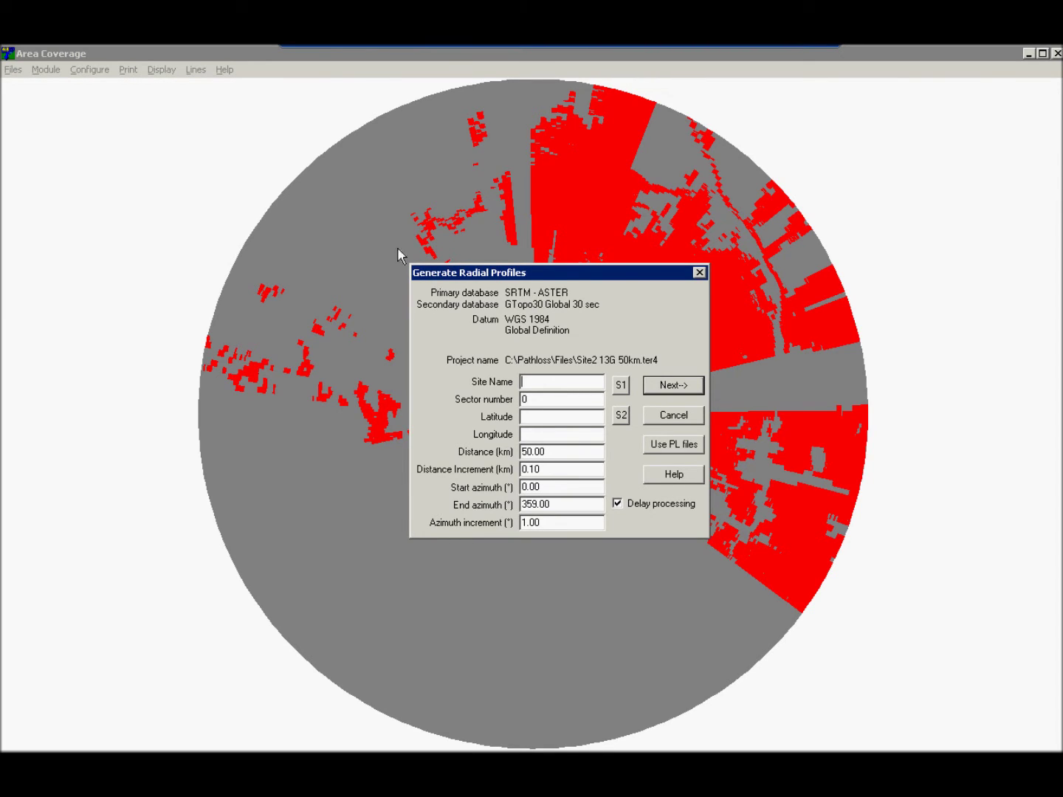
# Load Site 2's data with sector 1, 0.5° azimuth increment and 0.05 km distance increment
pyautogui.click(624, 417)
pyautogui.press('Tab')
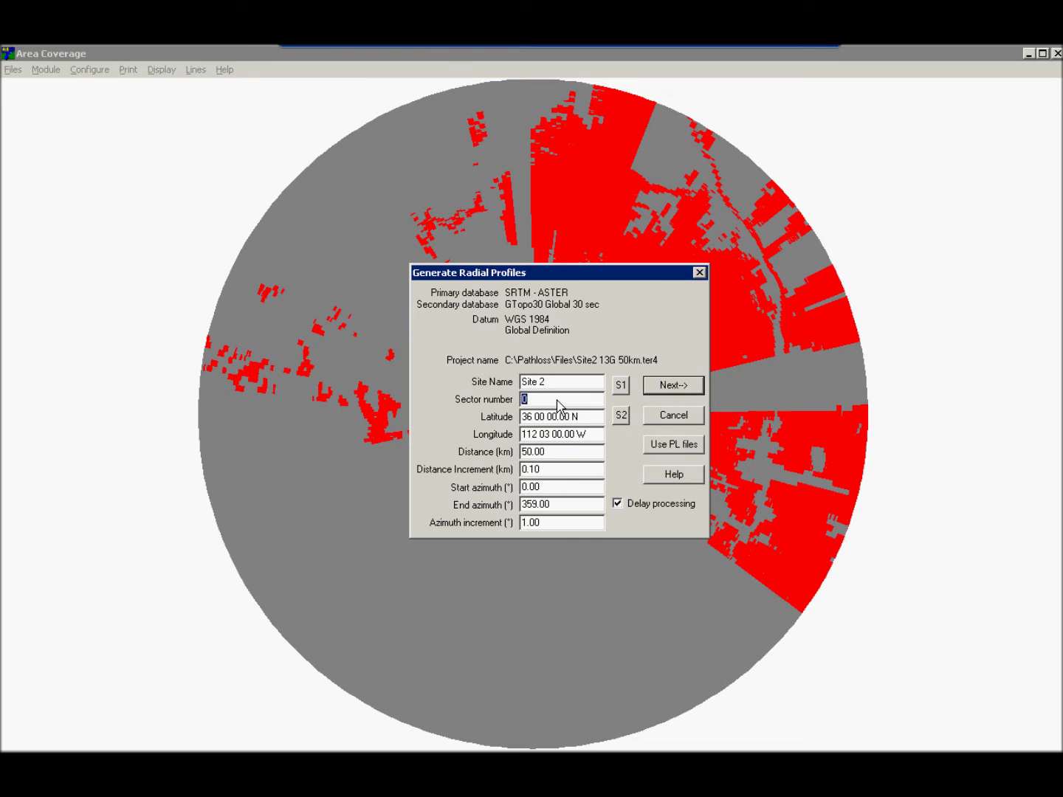
pyautogui.write('1')
pyautogui.moveTo(555, 529); pyautogui.dragTo(517, 526)
pyautogui.write('0.5')
pyautogui.click(549, 471)
pyautogui.click(621, 416)
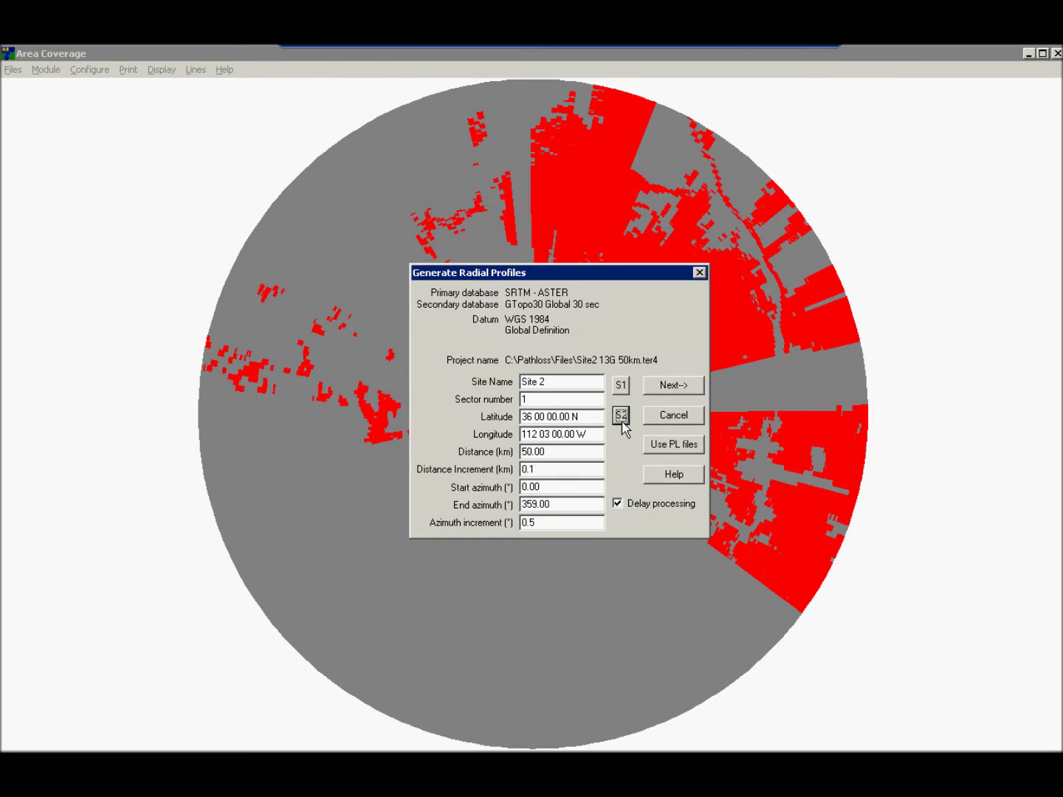
pyautogui.click(547, 473)
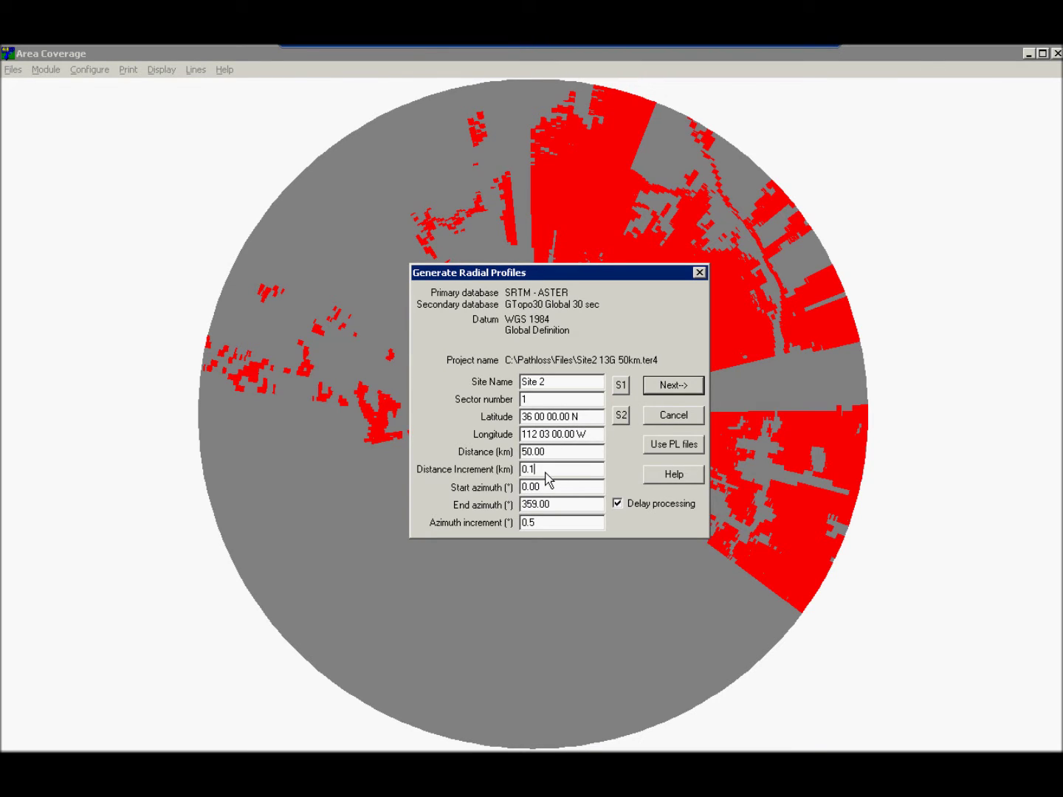
pyautogui.press('BackSpace')
pyautogui.write('05')
pyautogui.click(664, 393)
# Calculate Site 2's line-of-sight-only coverage with 100 m base and 40 m mobile antenna heights
pyautogui.click(607, 436)
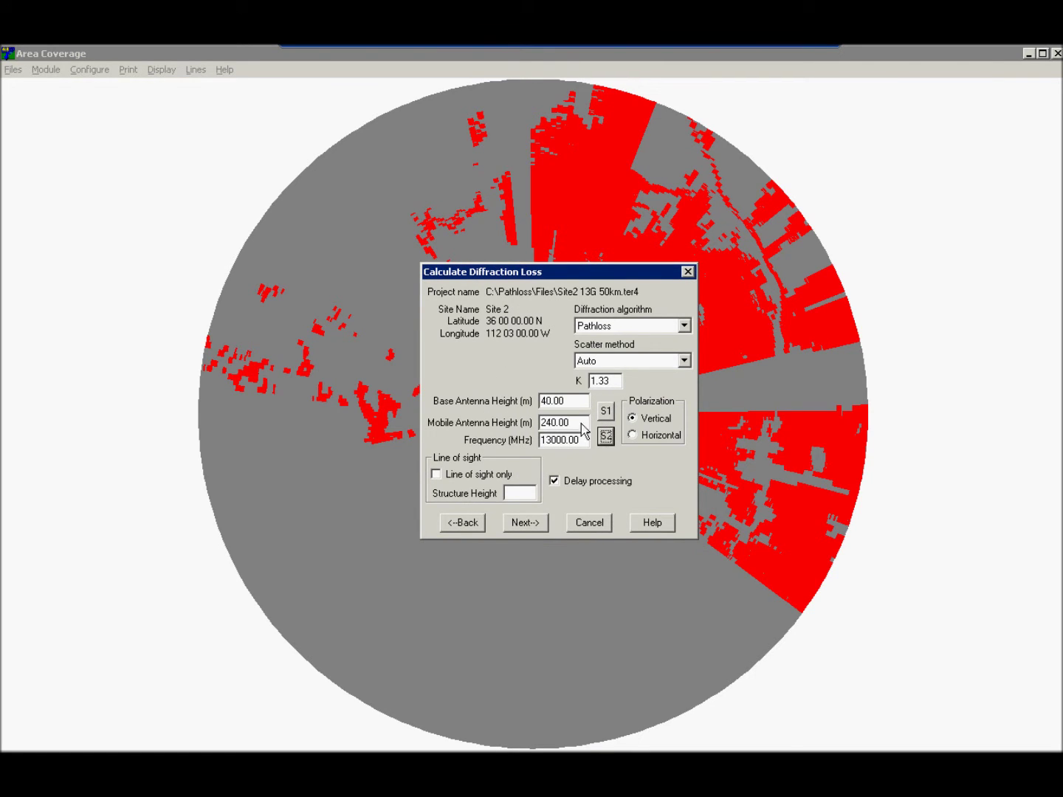
pyautogui.doubleClick(550, 409)
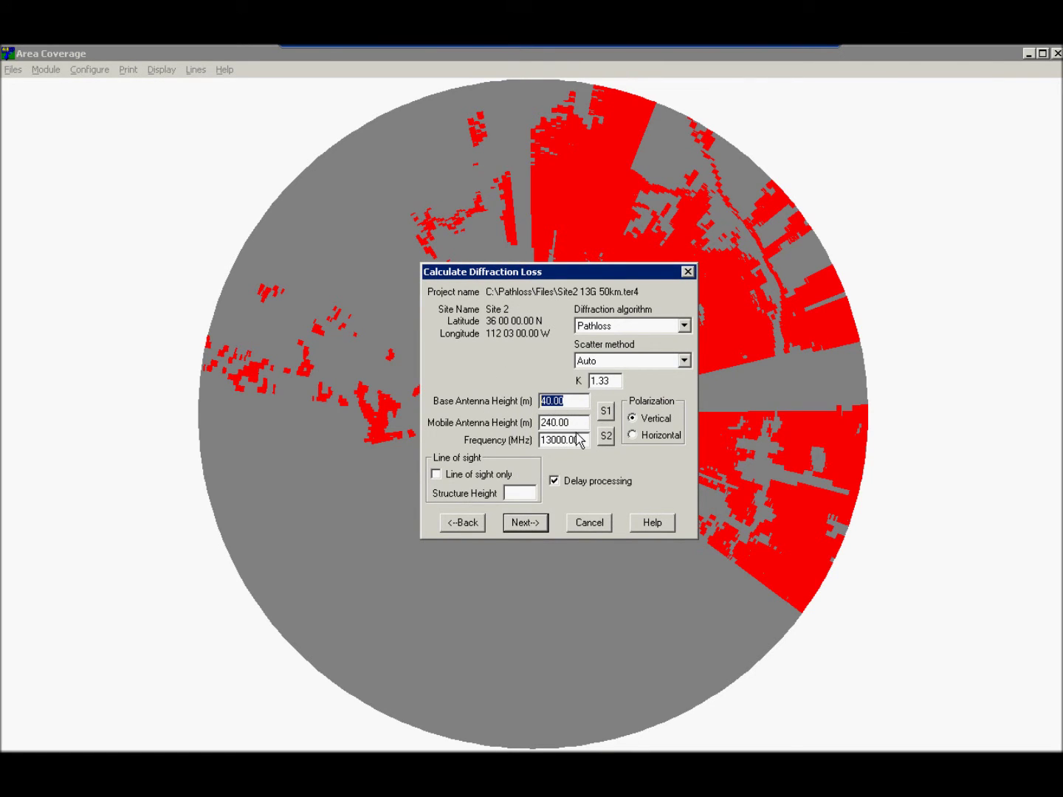
pyautogui.write('100')
pyautogui.doubleClick(554, 425)
pyautogui.write('40')
pyautogui.click(437, 474)
pyautogui.click(525, 521)
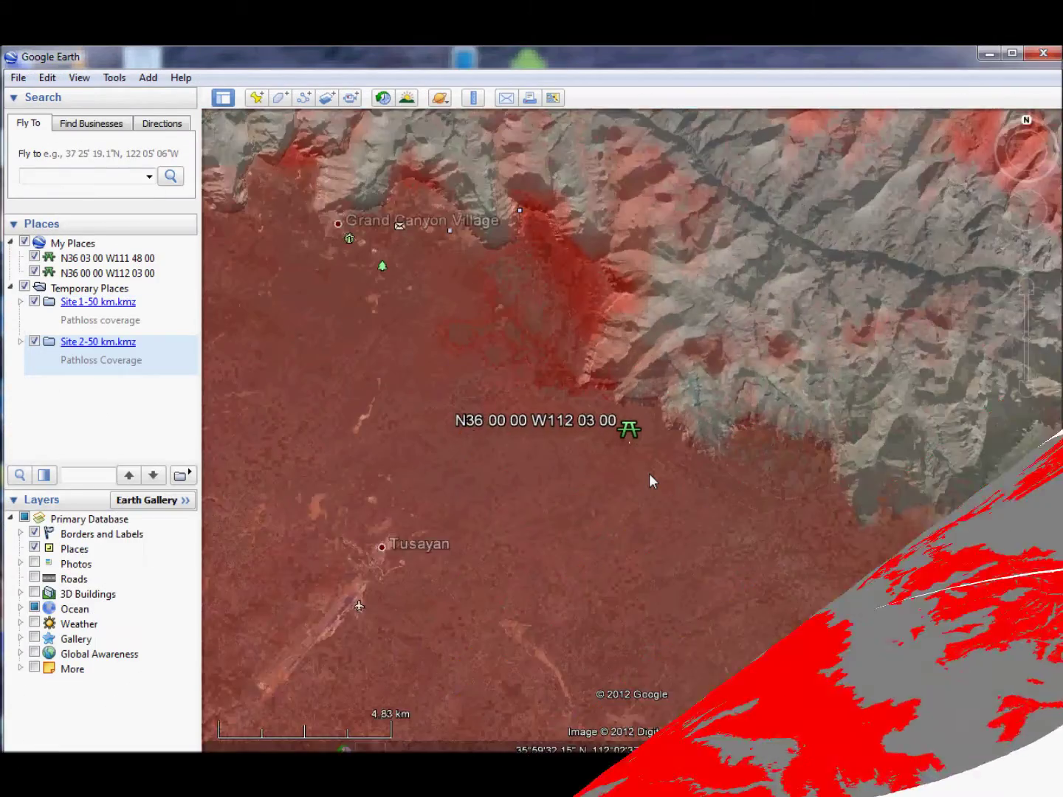
# Zoom out, toggle Site 2-50 km.kmz off and back on, then hide Site 1-50 km.kmz
pyautogui.scroll(-5, 650, 476)
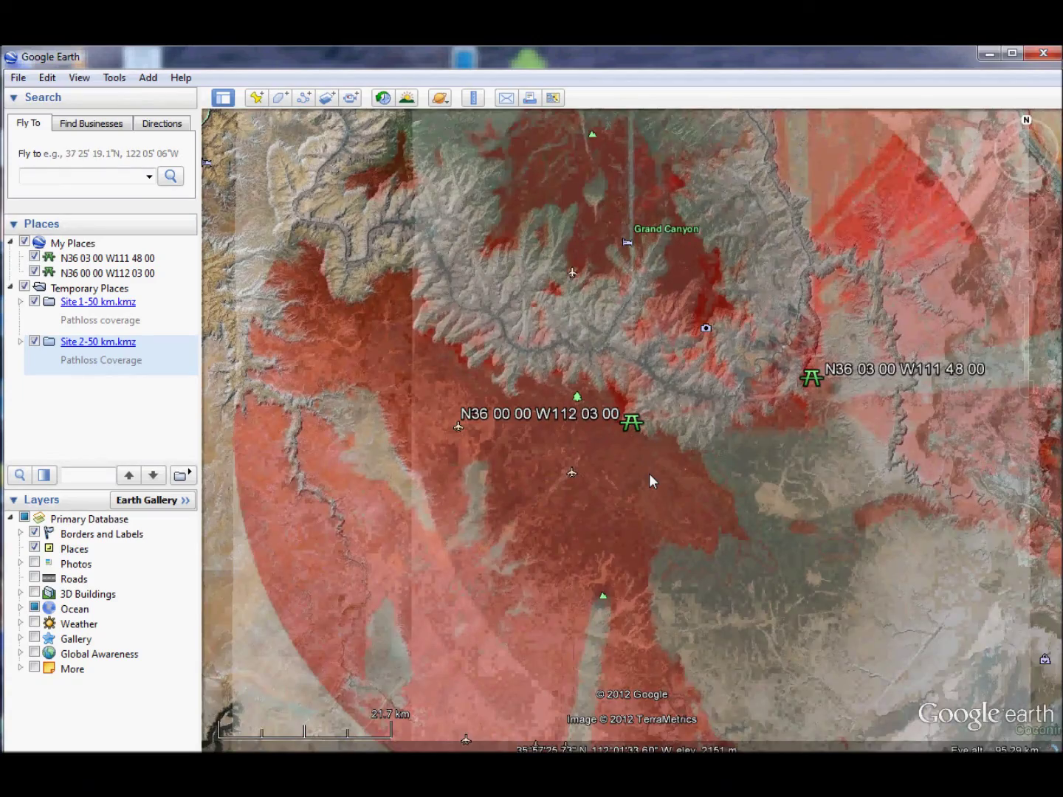
pyautogui.scroll(-2, 649, 473)
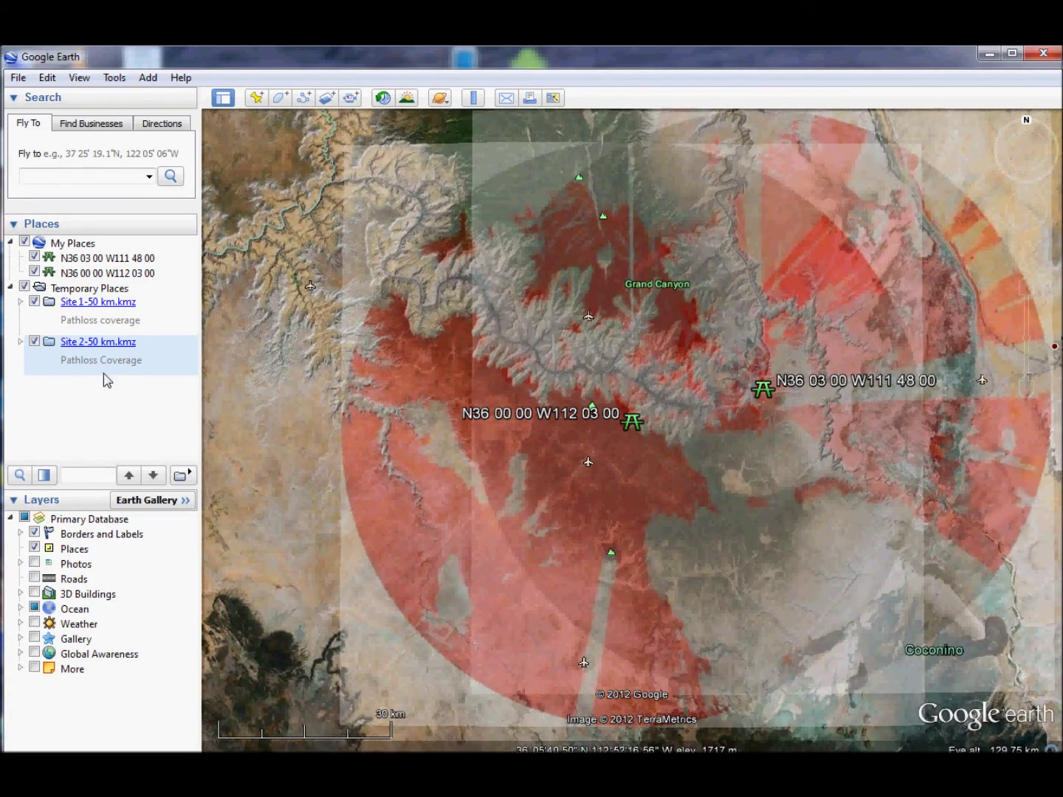
pyautogui.click(34, 342)
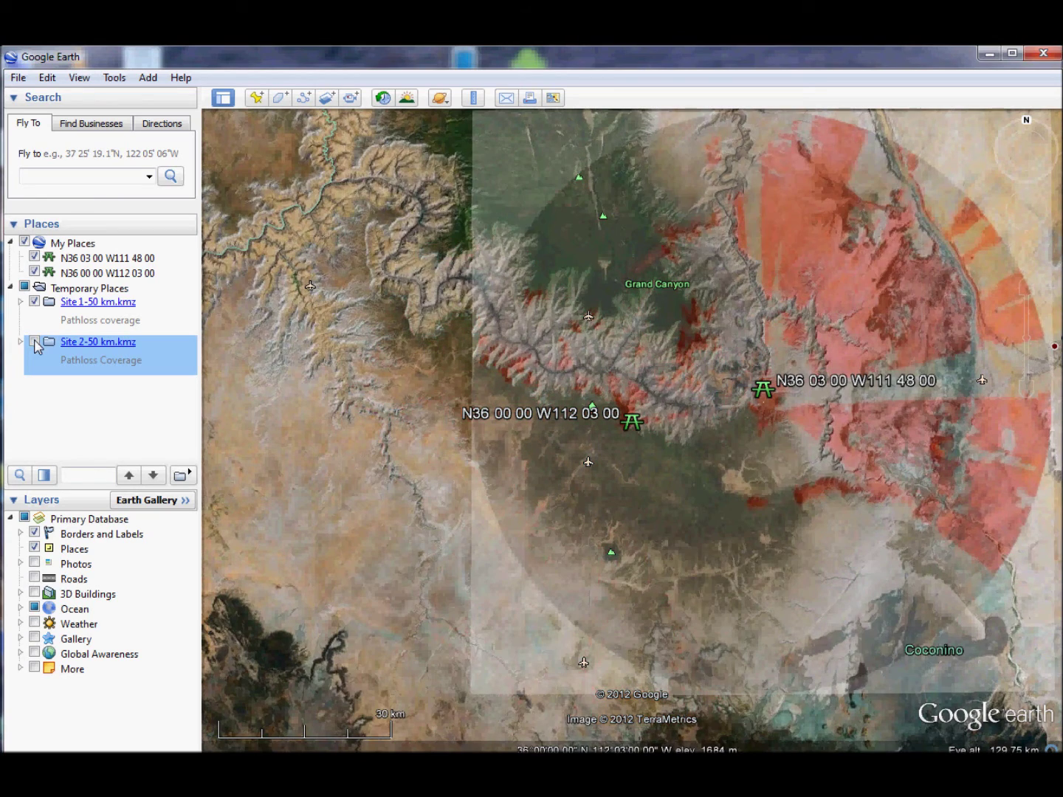
pyautogui.click(34, 342)
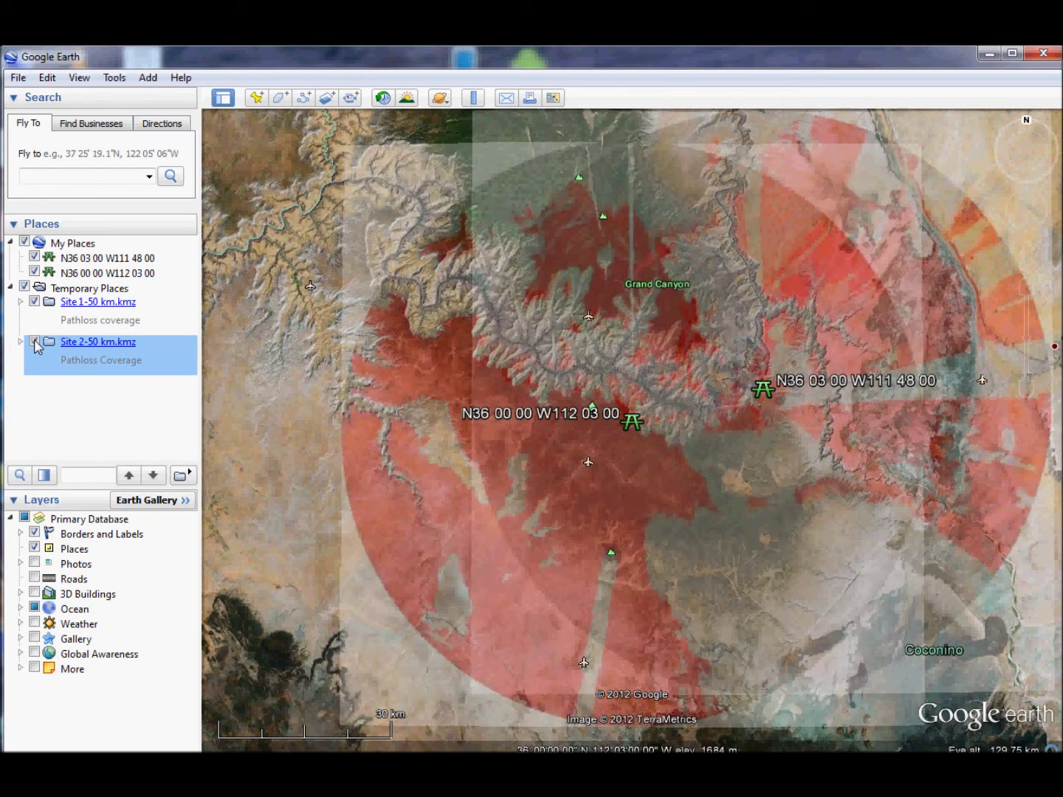
pyautogui.click(34, 302)
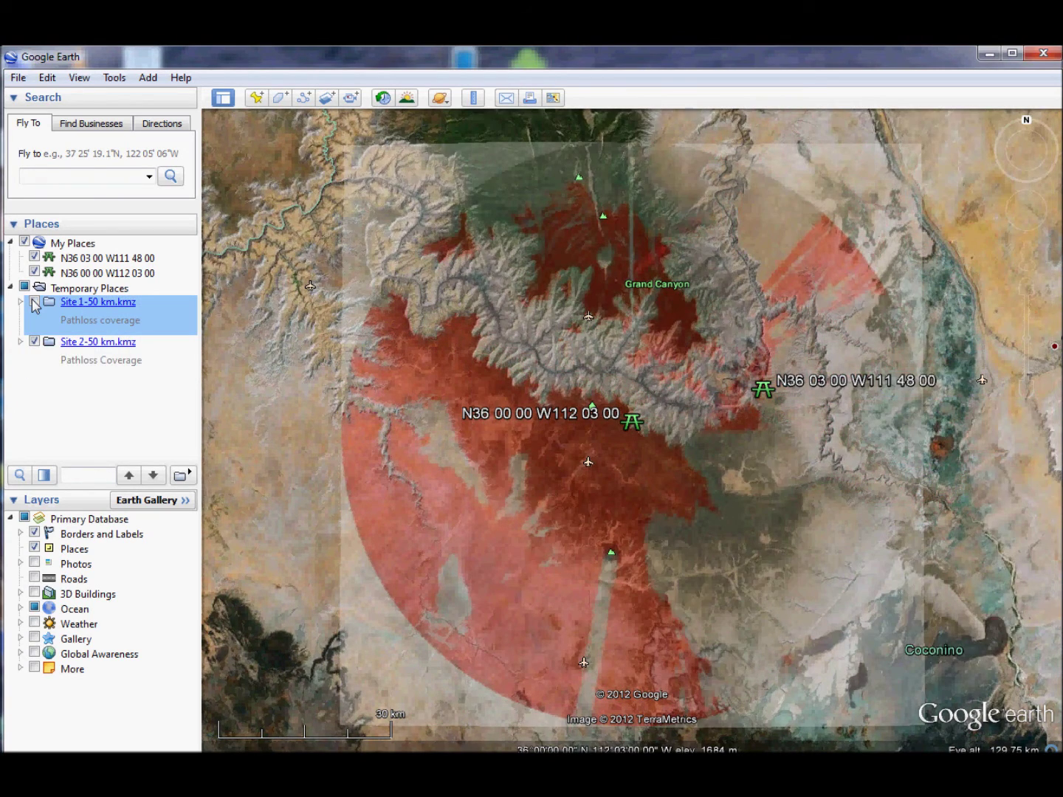
pyautogui.doubleClick(652, 458)
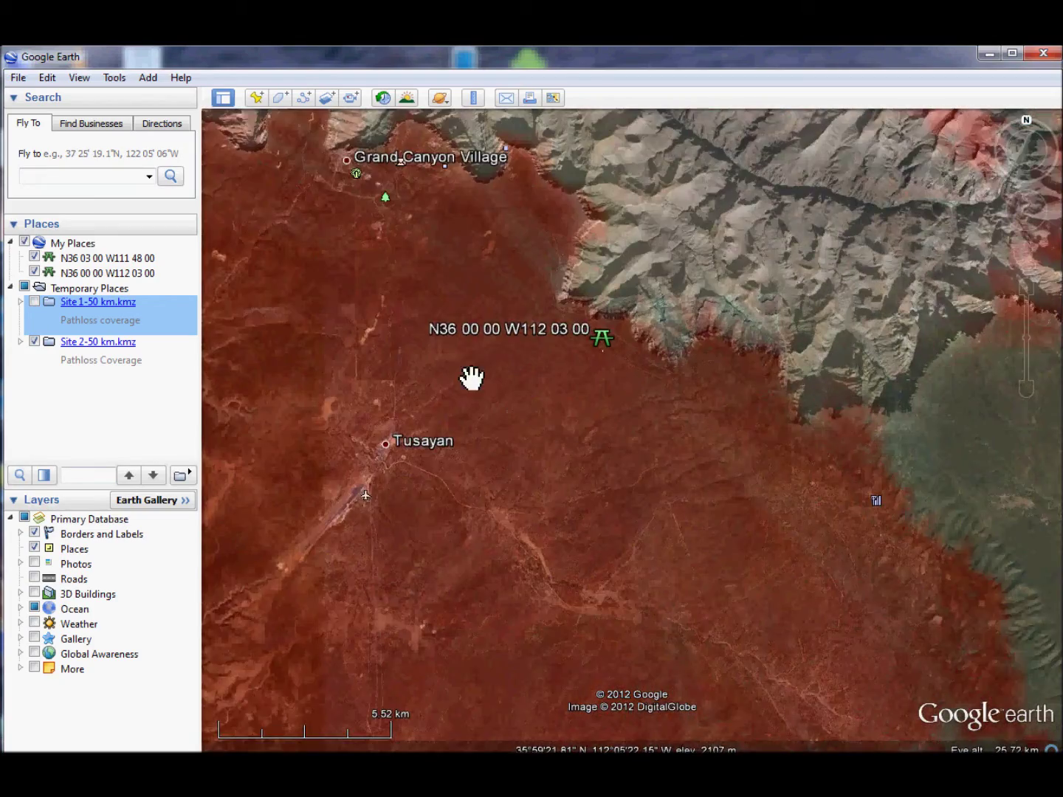
# Inspect the N36 00 00 W112 03 00 site's red coverage in tilted 3D, then re-enable Site 1-50 km.kmz
pyautogui.moveTo(469, 376); pyautogui.dragTo(682, 614)
pyautogui.scroll(2, 708, 502)
pyautogui.moveTo(732, 562); pyautogui.dragTo(551, 389)
pyautogui.doubleClick(701, 506)
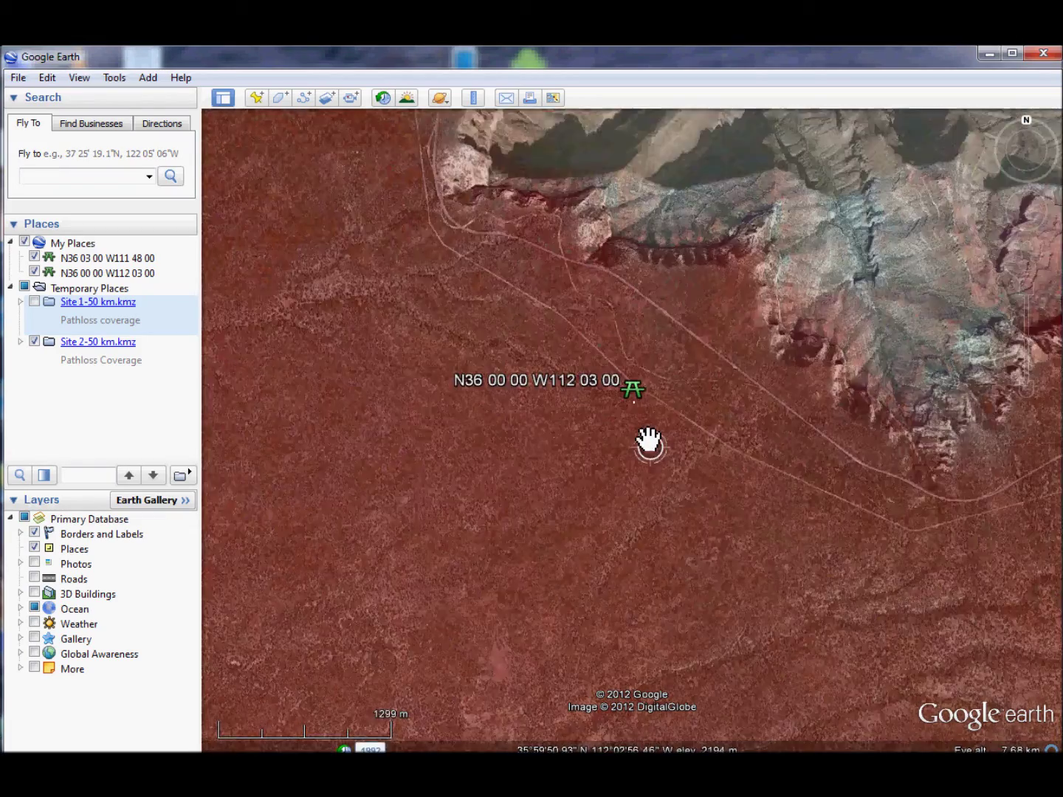
pyautogui.scroll(2, 647, 427)
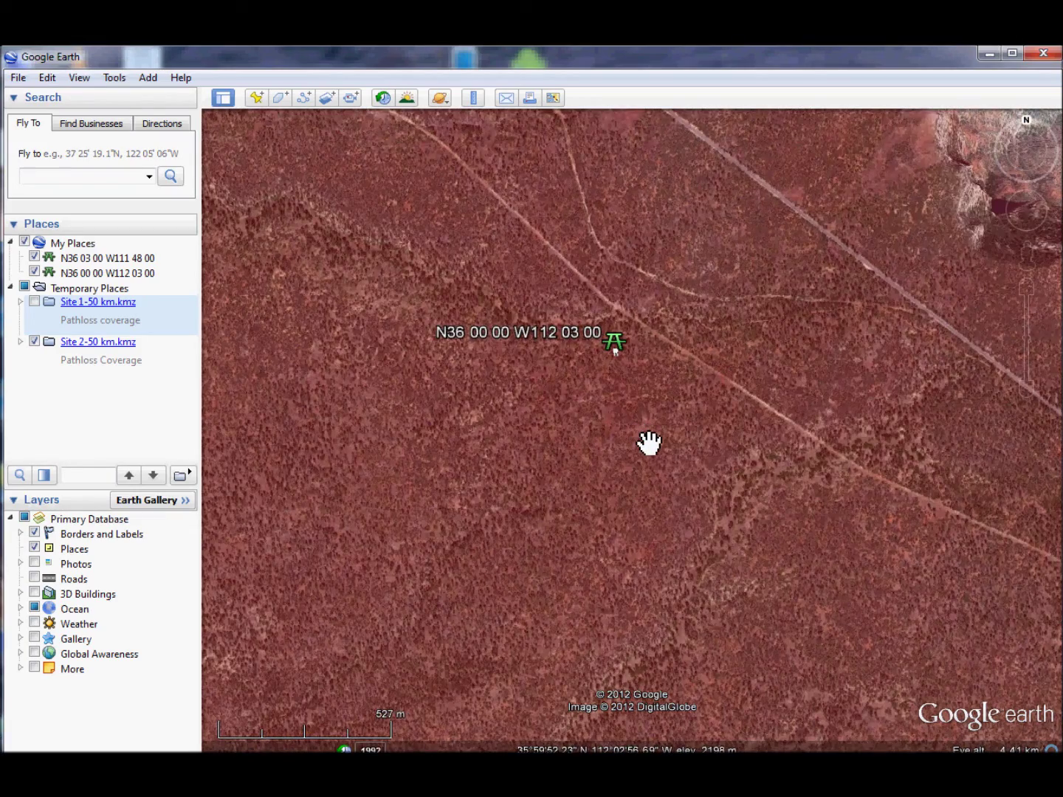
pyautogui.scroll(2, 634, 418)
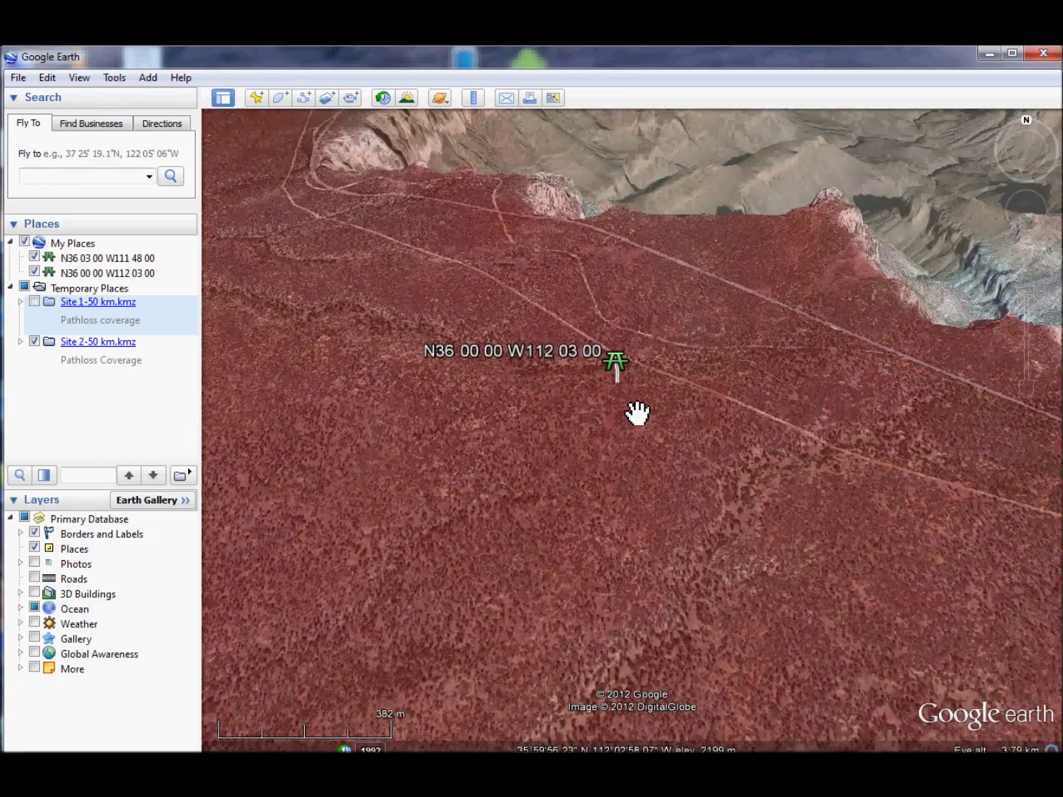
pyautogui.scroll(3, 637, 414)
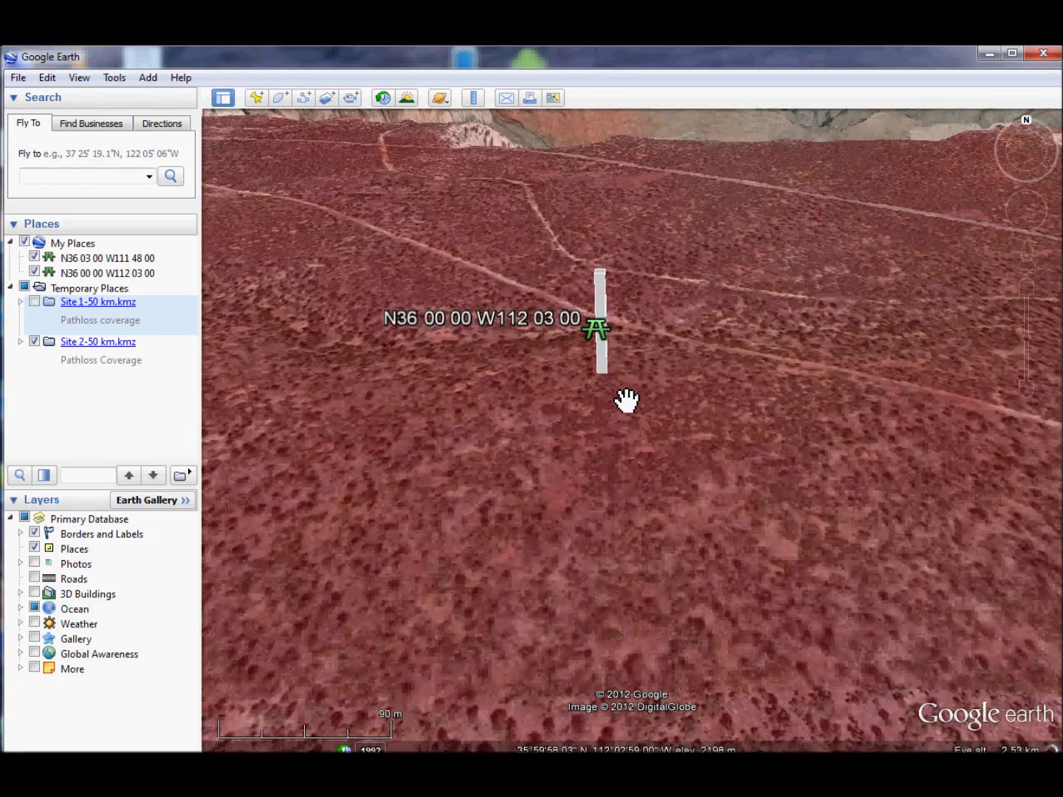
pyautogui.scroll(-3, 627, 398)
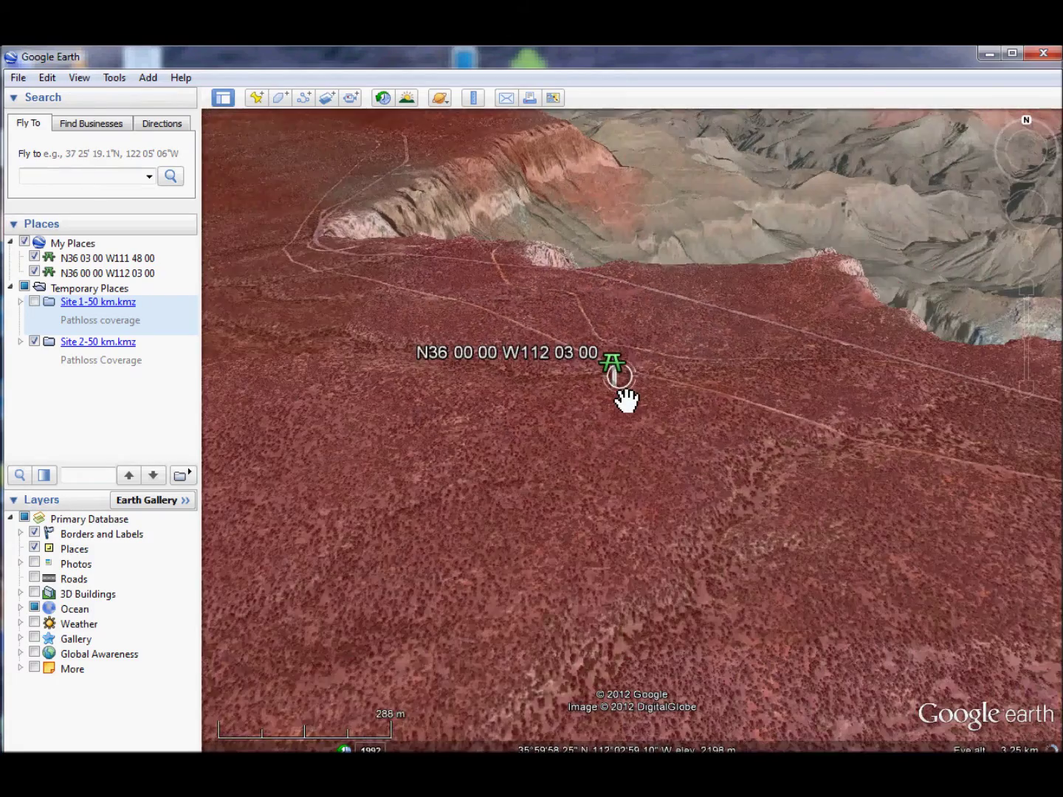
pyautogui.moveTo(760, 354); pyautogui.dragTo(467, 368)
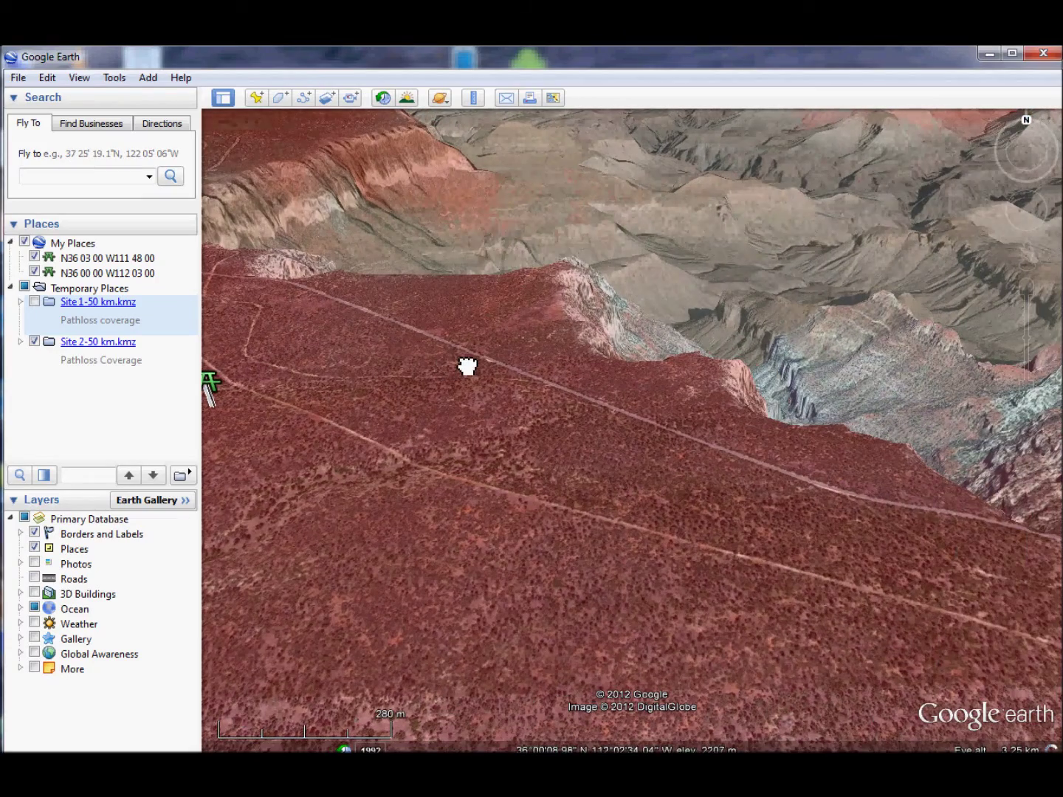
pyautogui.scroll(-5, 788, 278)
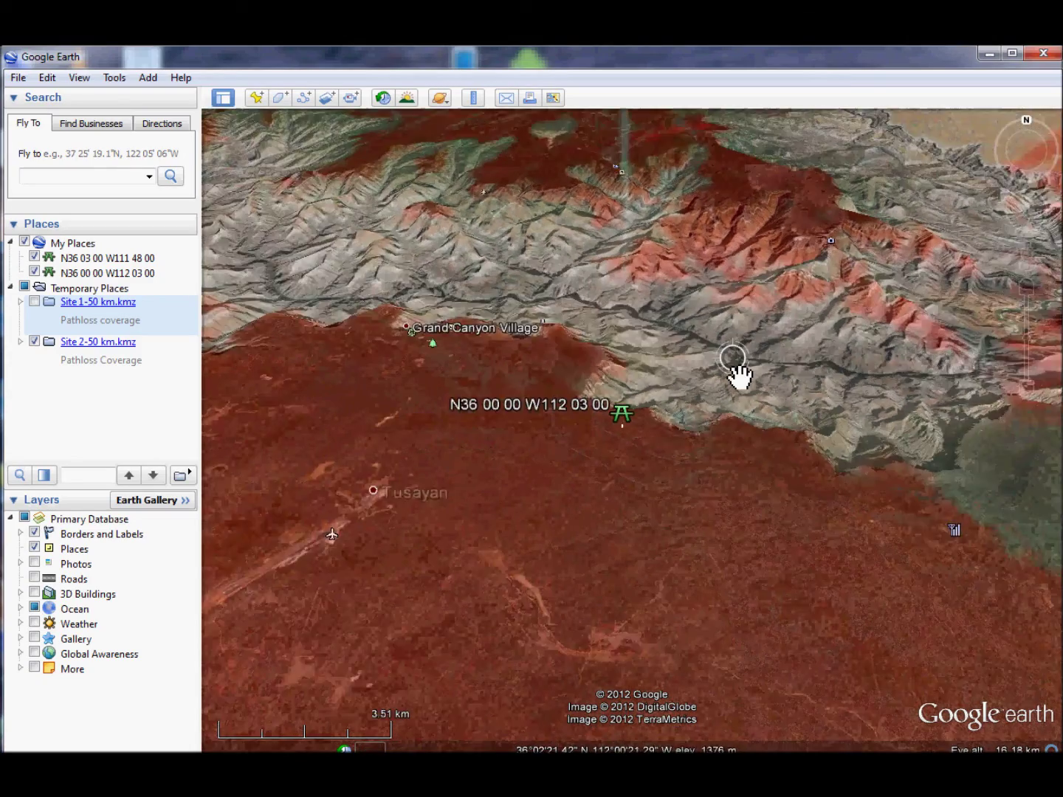
pyautogui.scroll(-2, 662, 402)
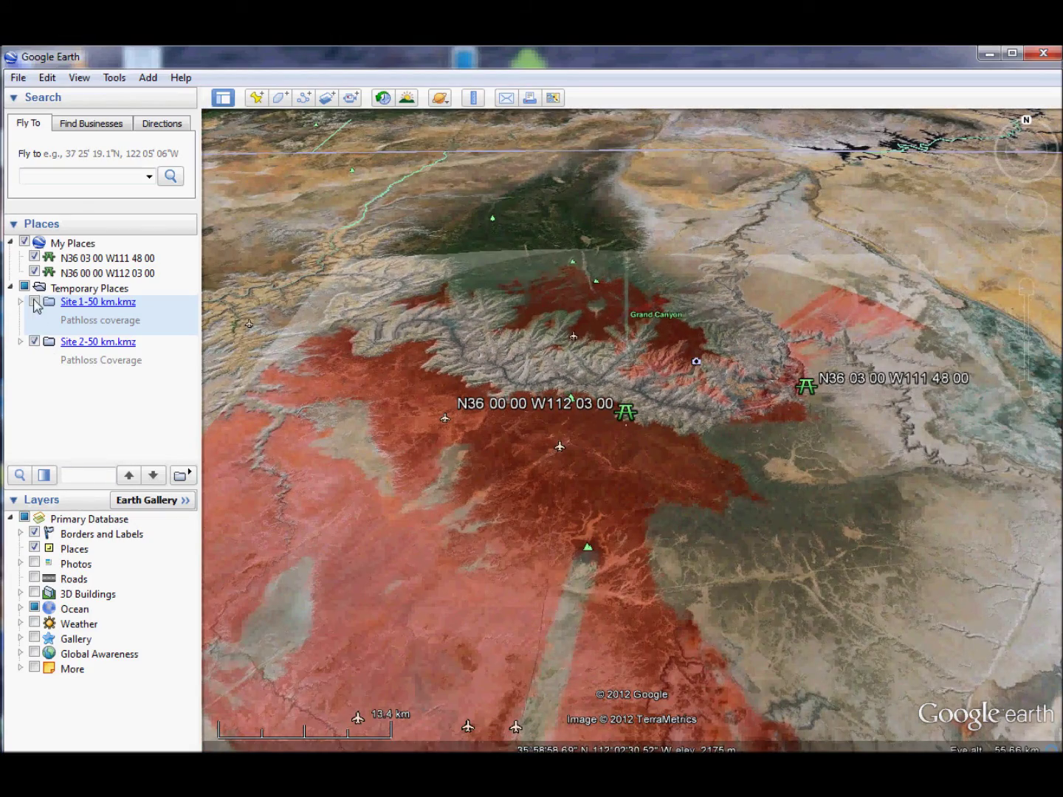
pyautogui.click(34, 302)
# Hide the Site 2-50 km overlay and zoom in on Site 1 coverage near N36 03 00 W111 48 00
pyautogui.click(35, 343)
pyautogui.moveTo(878, 439); pyautogui.dragTo(793, 553)
pyautogui.scroll(3, 698, 532)
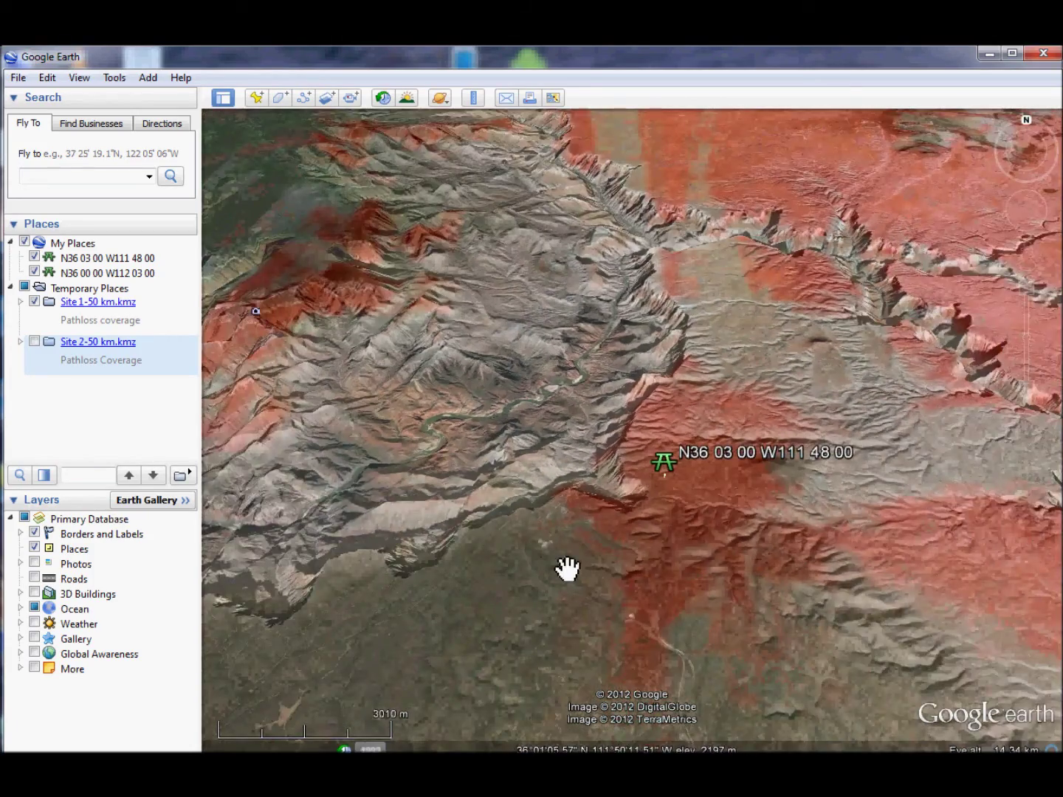
pyautogui.moveTo(568, 568); pyautogui.dragTo(878, 468)
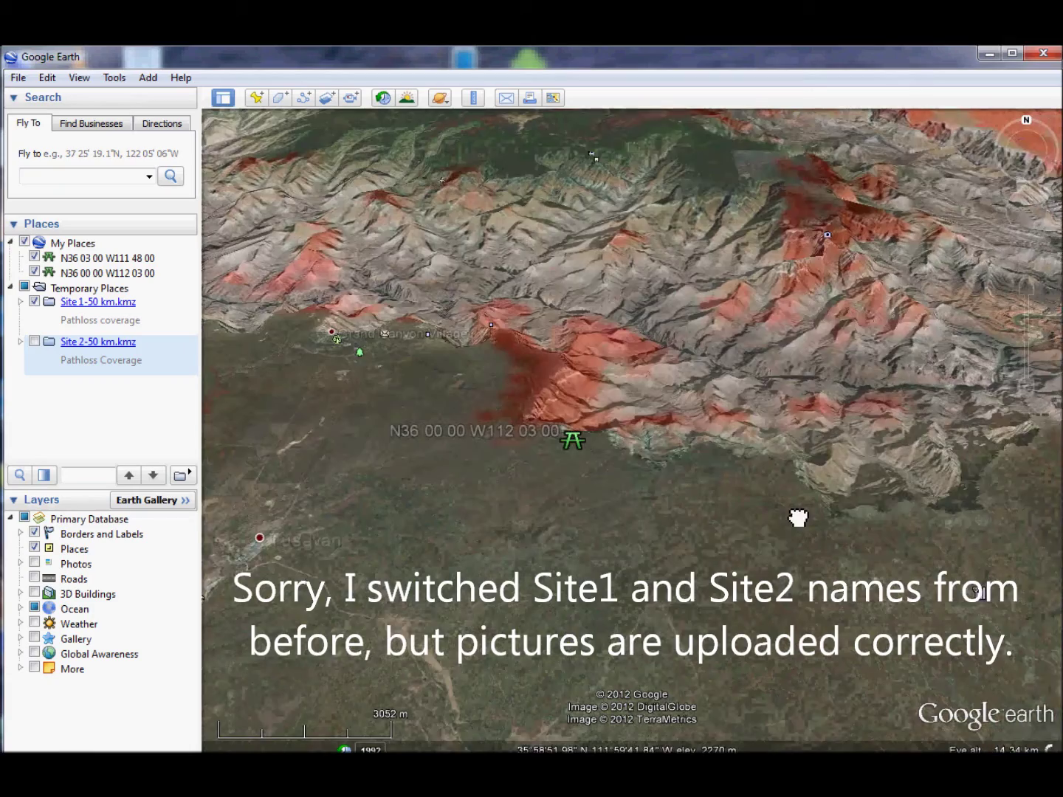
pyautogui.scroll(3, 594, 463)
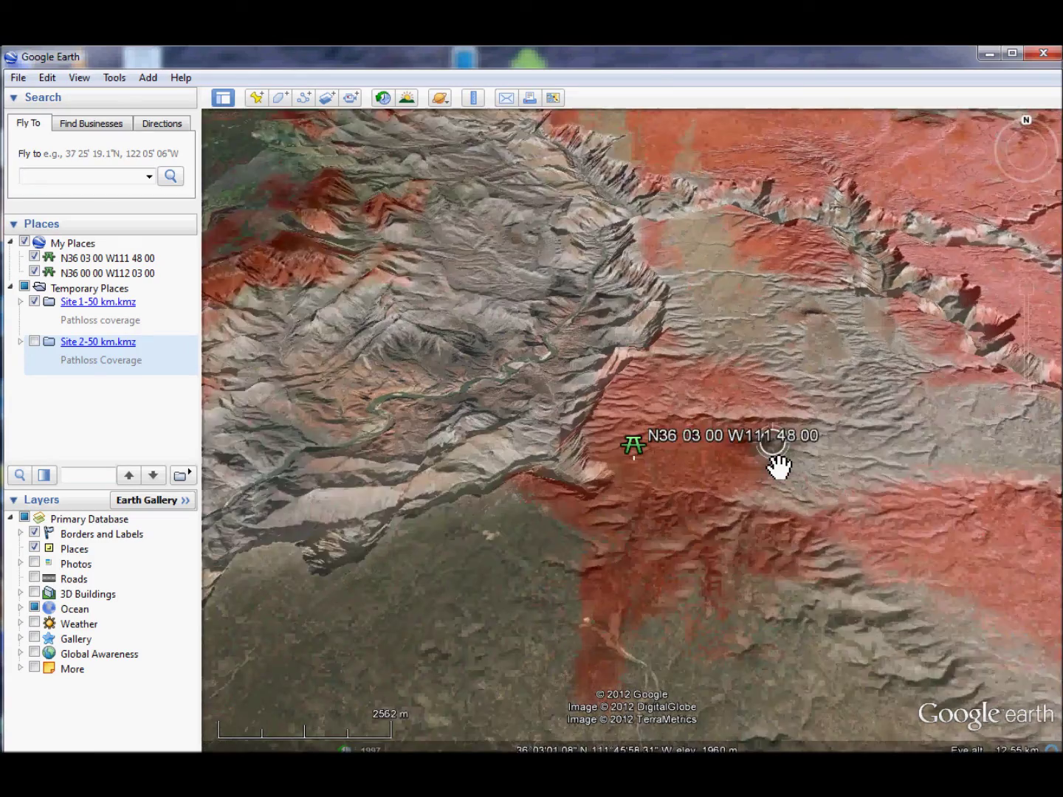
pyautogui.scroll(3, 779, 467)
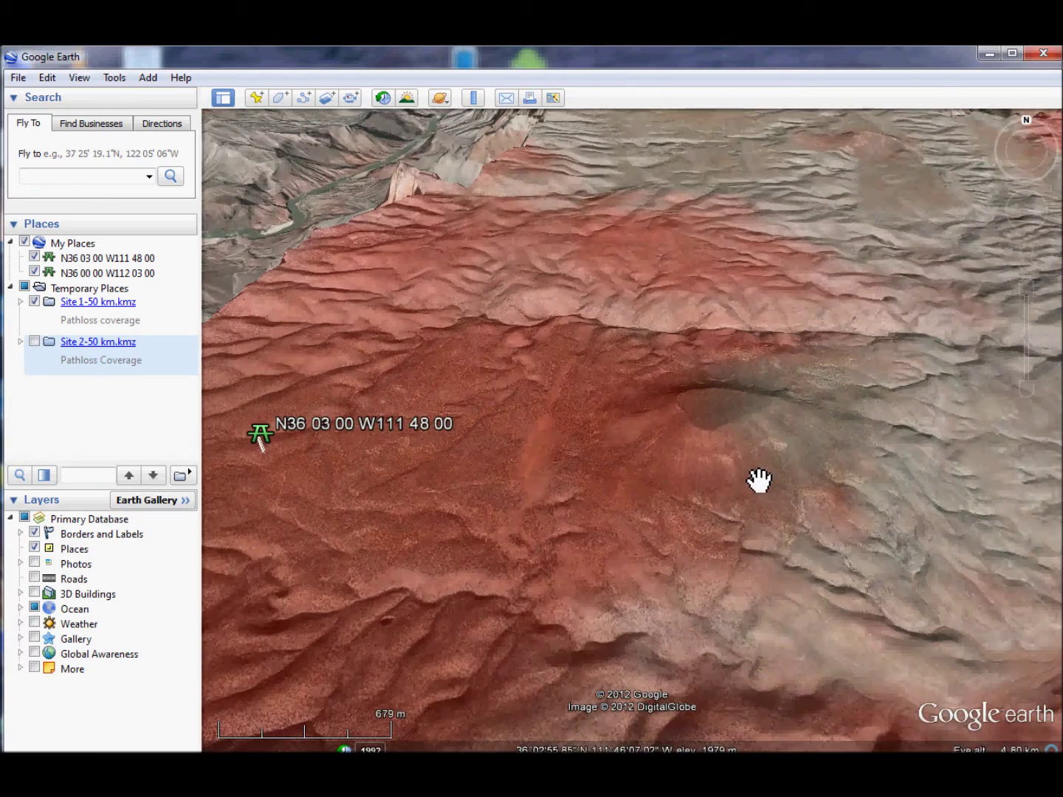
pyautogui.scroll(2, 786, 422)
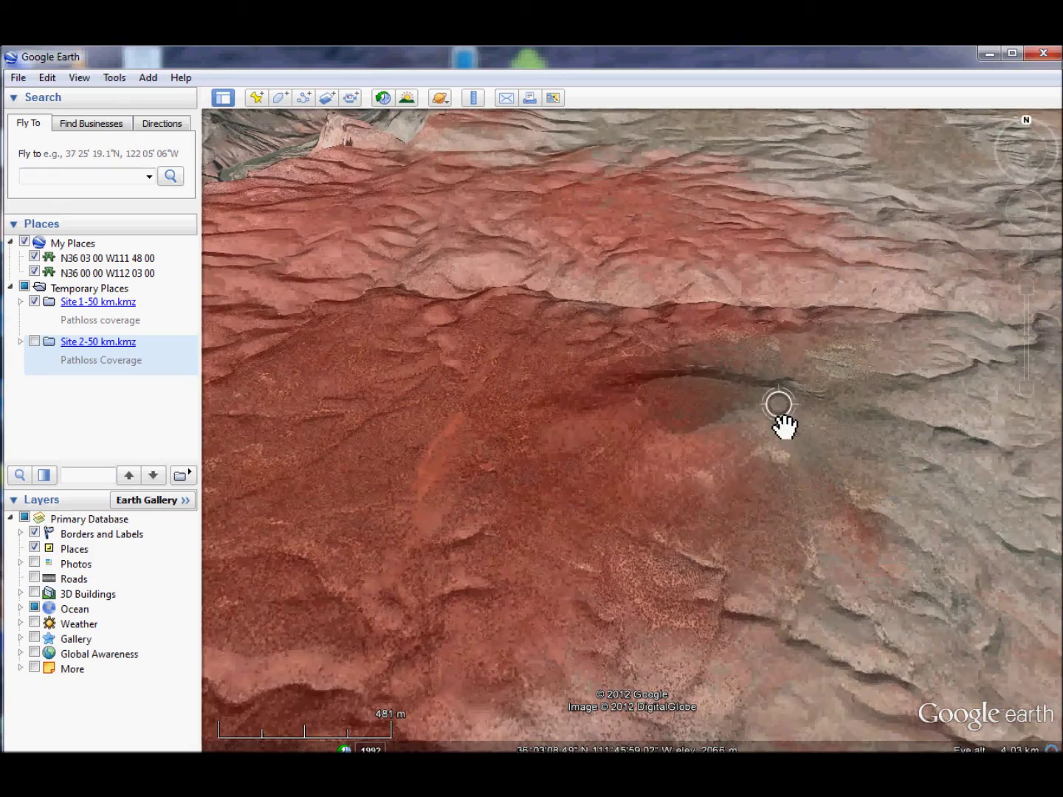
# Pan across the grey unreachable terrain and east over the coverage toward Tuba City
pyautogui.moveTo(897, 332); pyautogui.dragTo(521, 337)
pyautogui.scroll(-5, 646, 463)
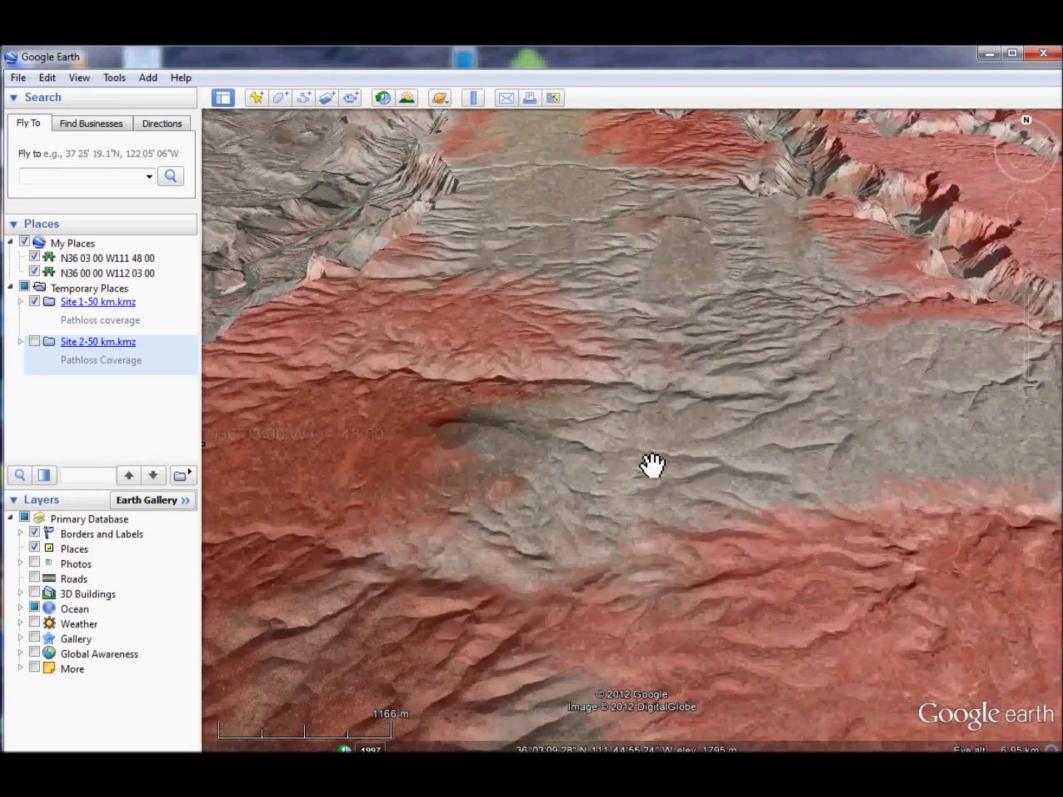
pyautogui.scroll(-2, 676, 468)
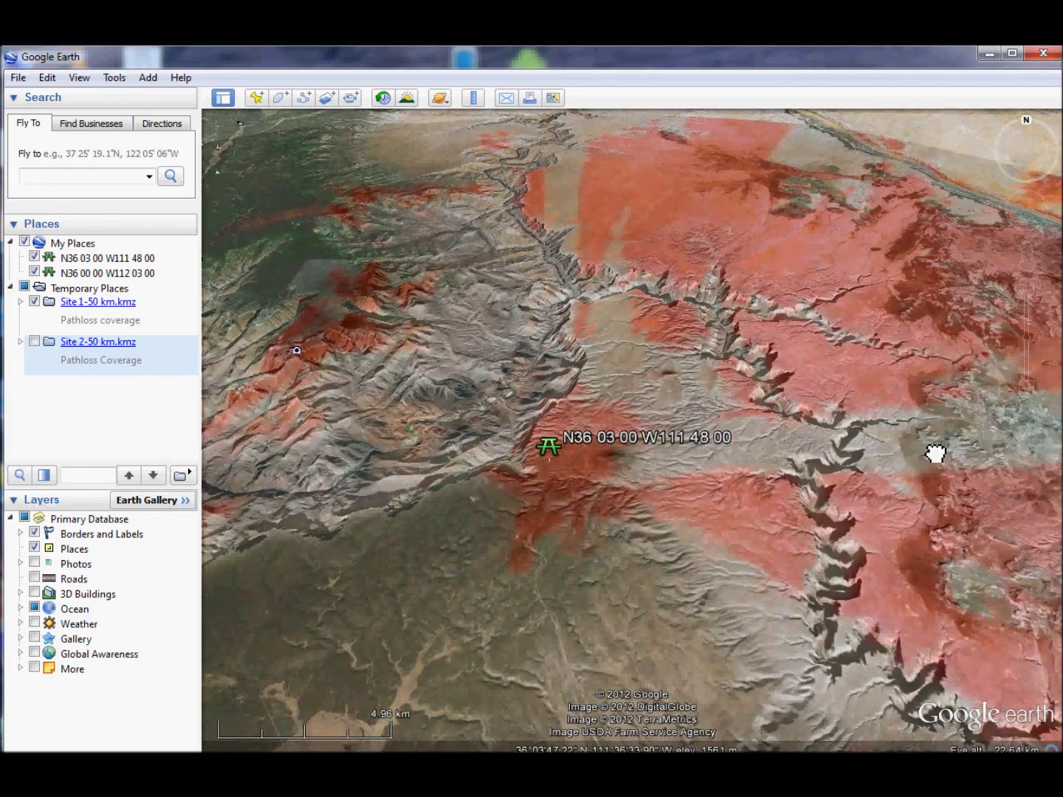
pyautogui.moveTo(935, 451); pyautogui.dragTo(451, 503)
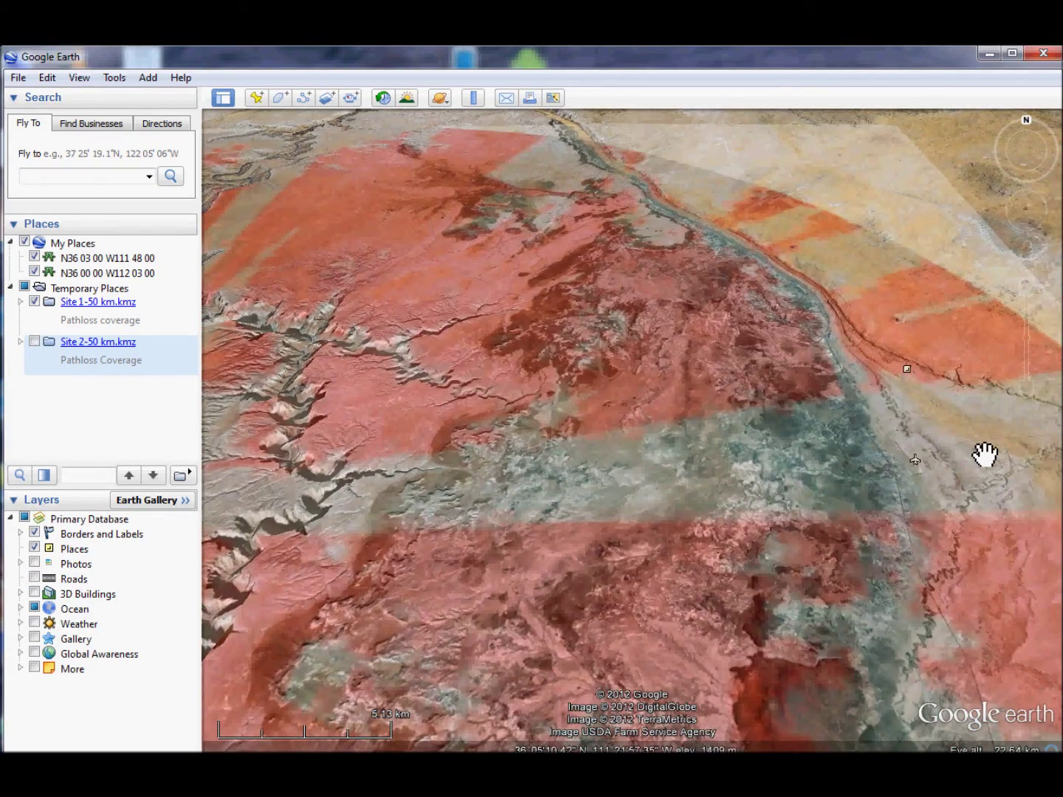
pyautogui.moveTo(985, 456); pyautogui.dragTo(502, 497)
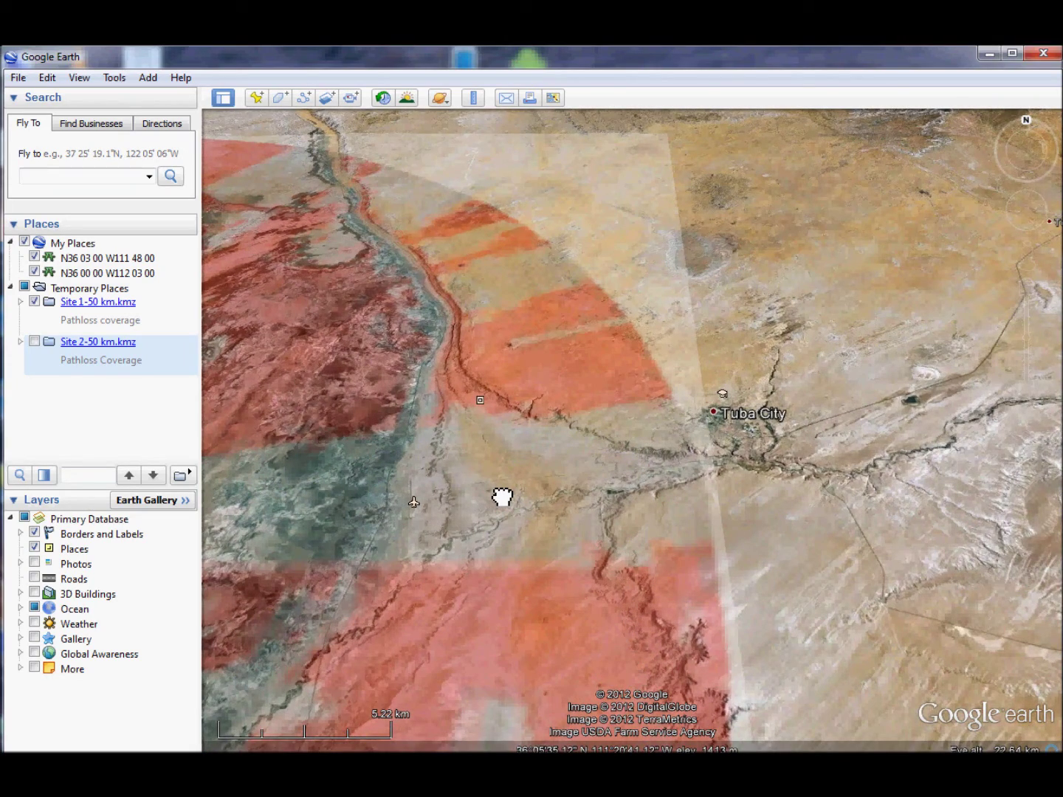
# Return to the N36 03 00 W111 48 00 placemark and inspect its surrounding red coverage
pyautogui.moveTo(569, 491); pyautogui.dragTo(968, 428)
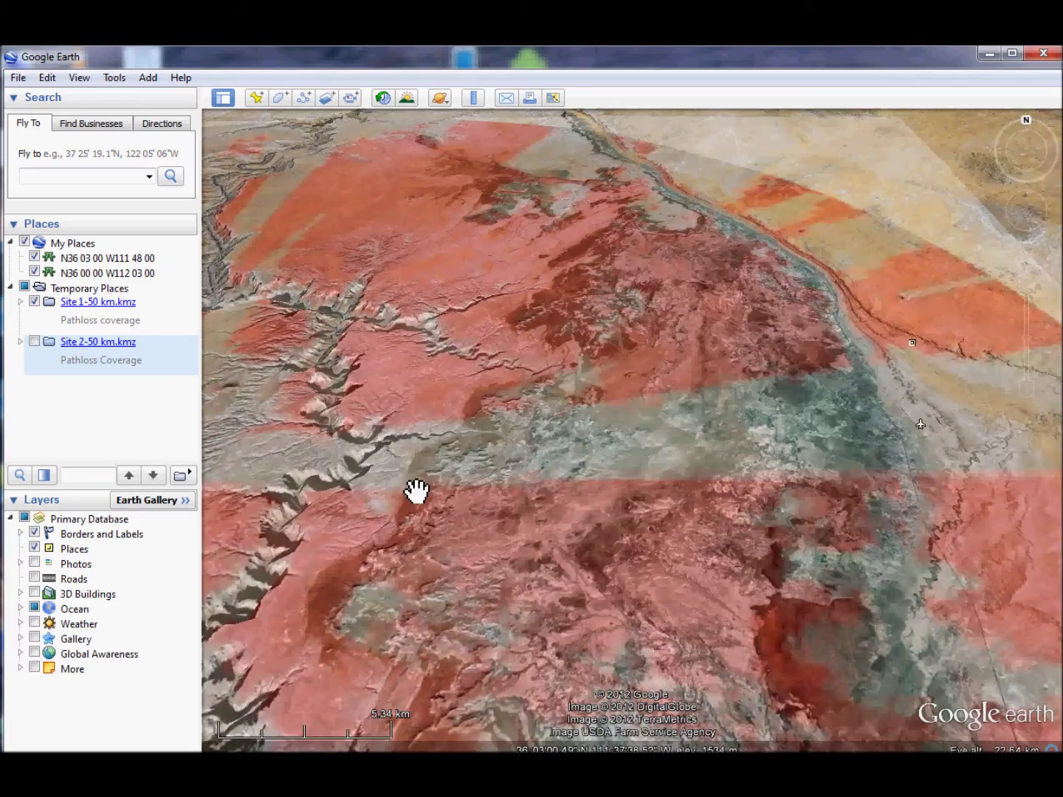
pyautogui.moveTo(416, 491); pyautogui.dragTo(790, 474)
pyautogui.moveTo(570, 482); pyautogui.dragTo(712, 542)
pyautogui.scroll(3, 627, 527)
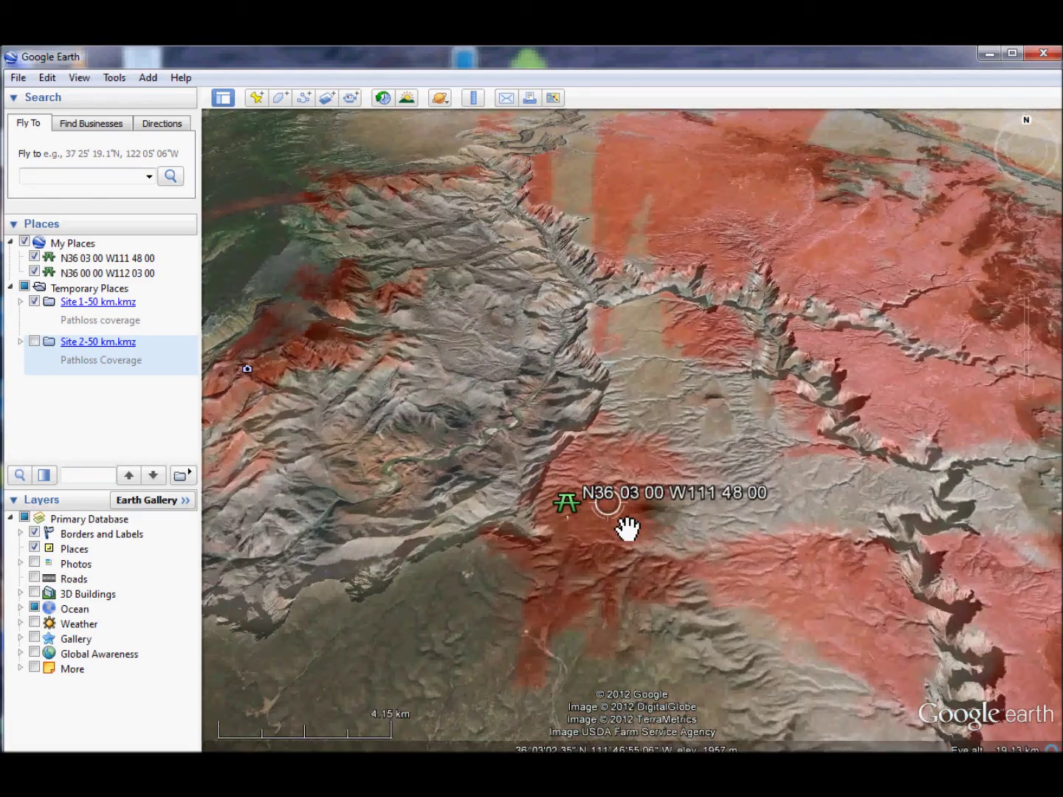
pyautogui.scroll(3, 633, 546)
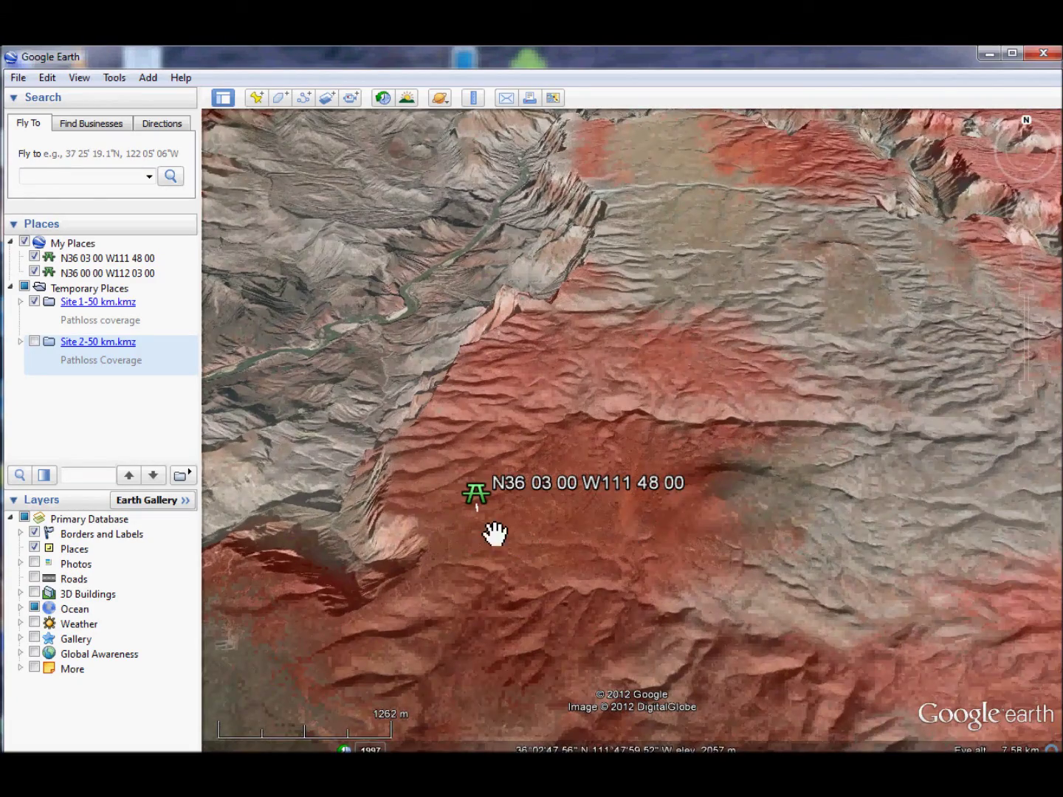
pyautogui.moveTo(725, 492); pyautogui.dragTo(717, 488)
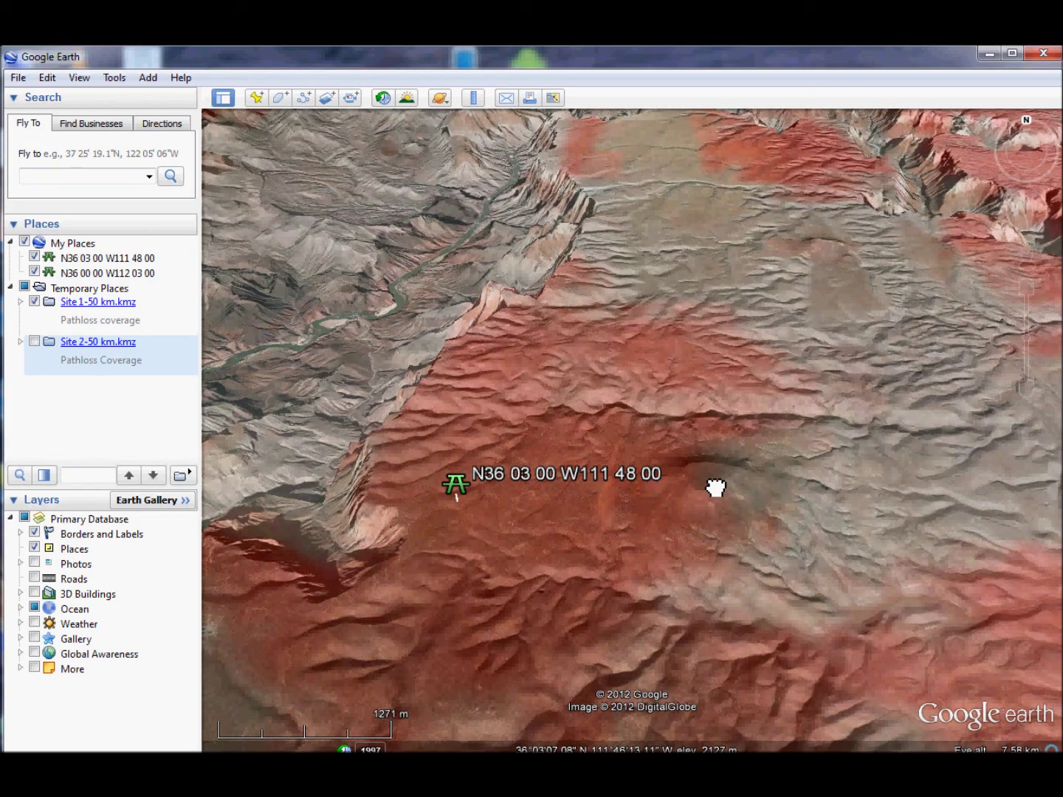
pyautogui.scroll(-3, 716, 487)
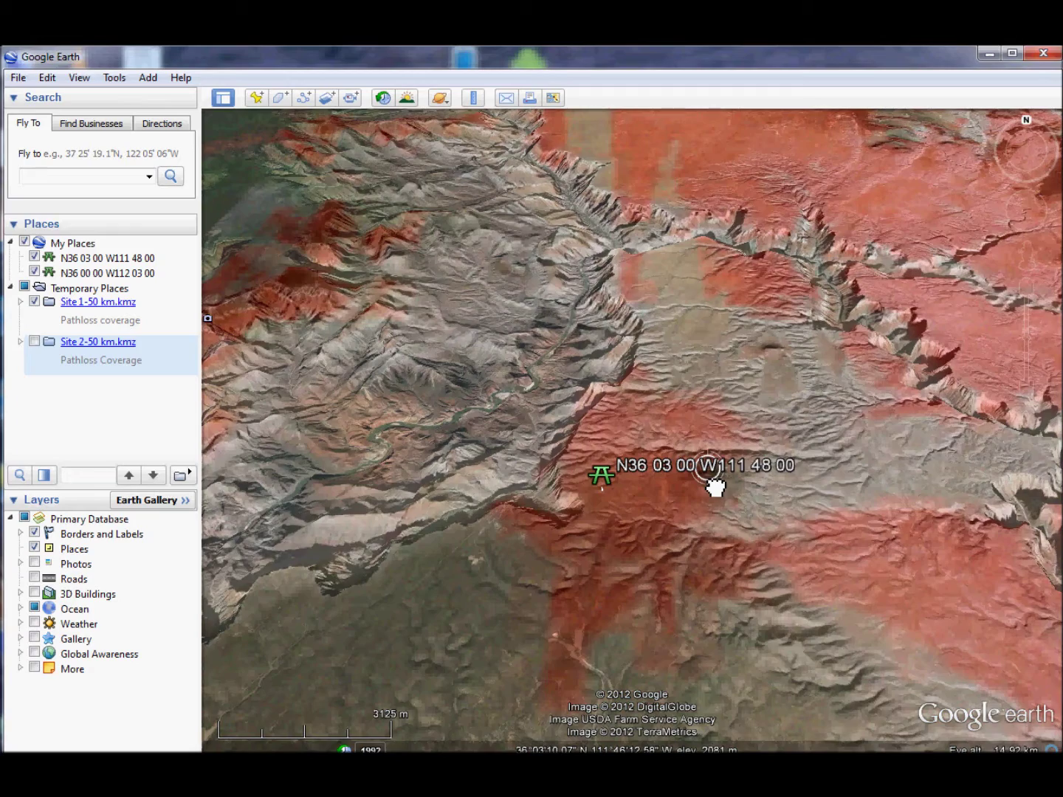
pyautogui.scroll(-5, 716, 488)
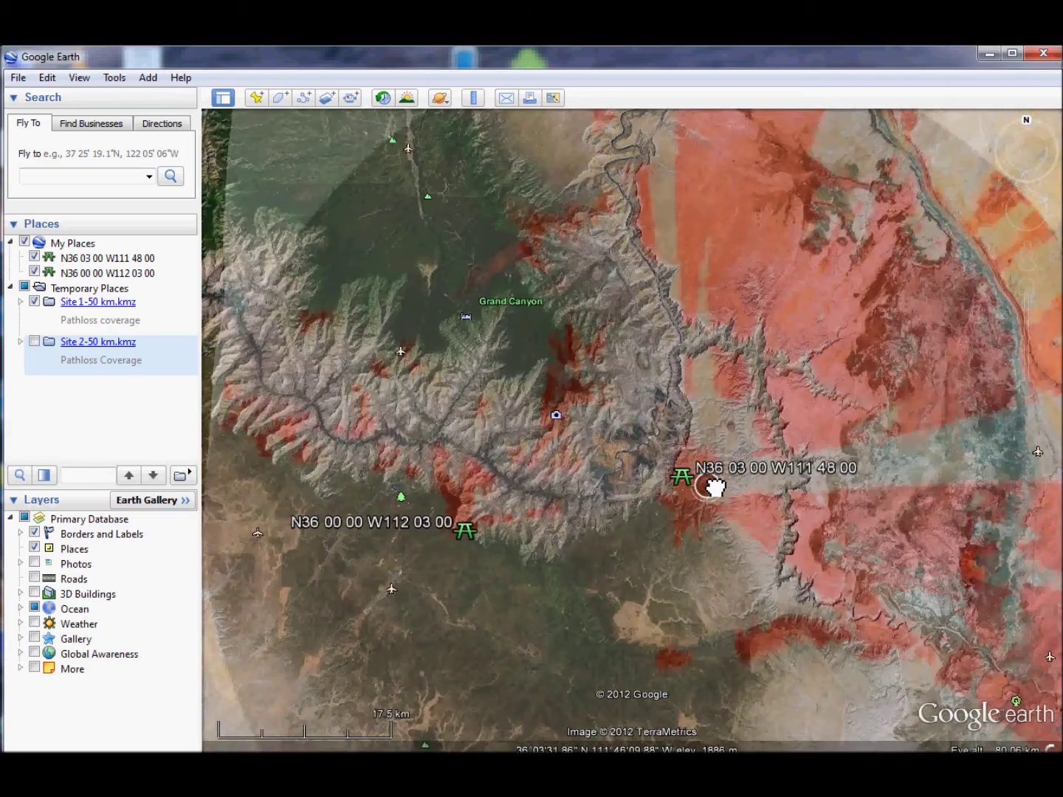
# Zoom out and switch Site 2-50 km.kmz back on to overlay both coverage maps
pyautogui.scroll(-2, 716, 488)
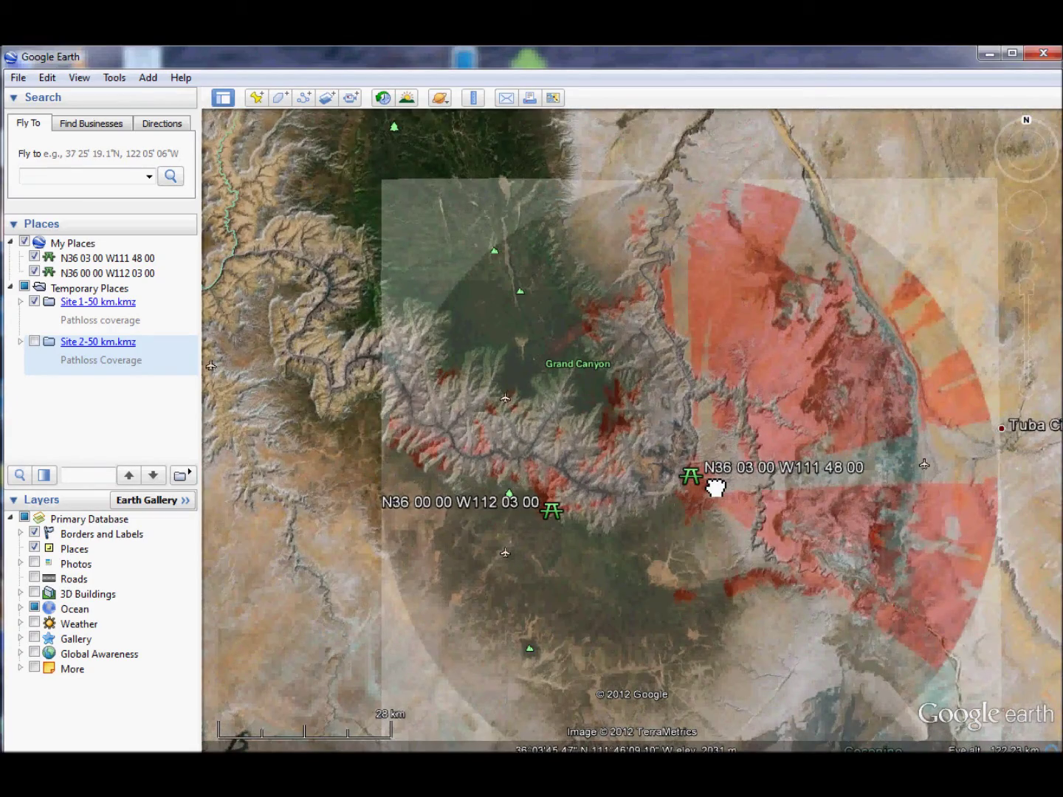
pyautogui.click(34, 343)
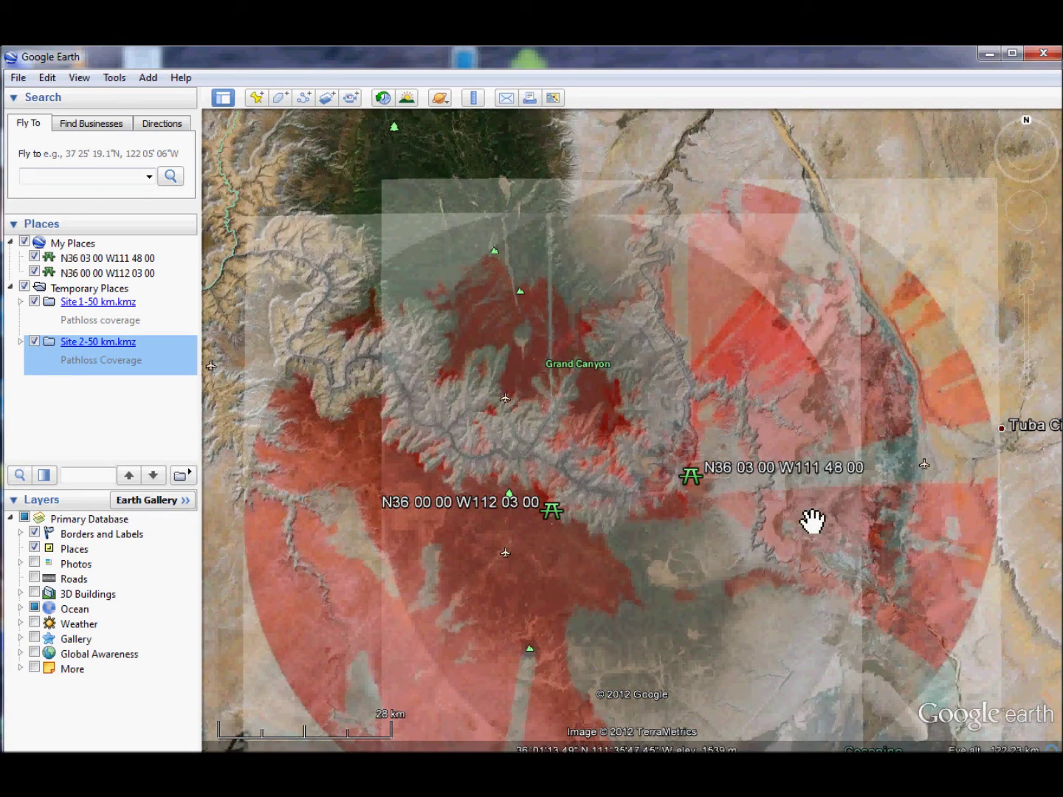